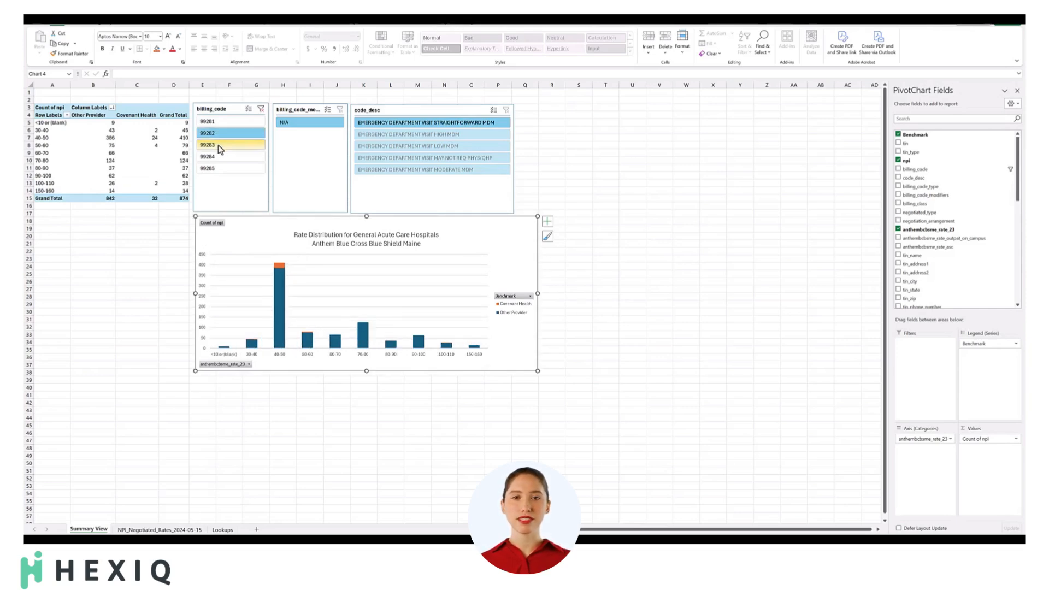
Filter the Maine rate distribution chart by billing code 99283 and by 99284 to compare their distributions.
click(218, 145)
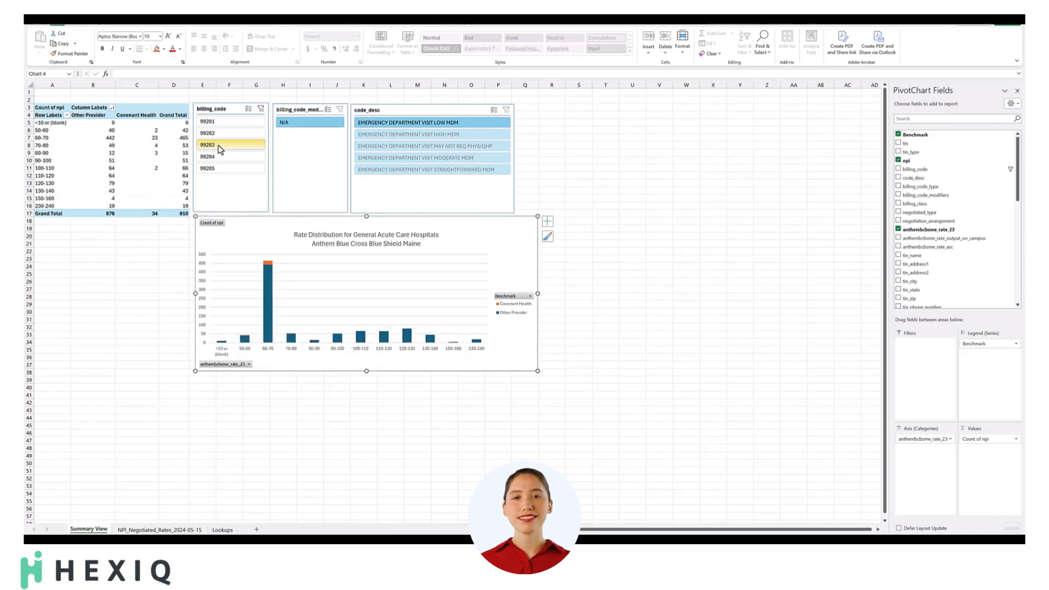
click(224, 158)
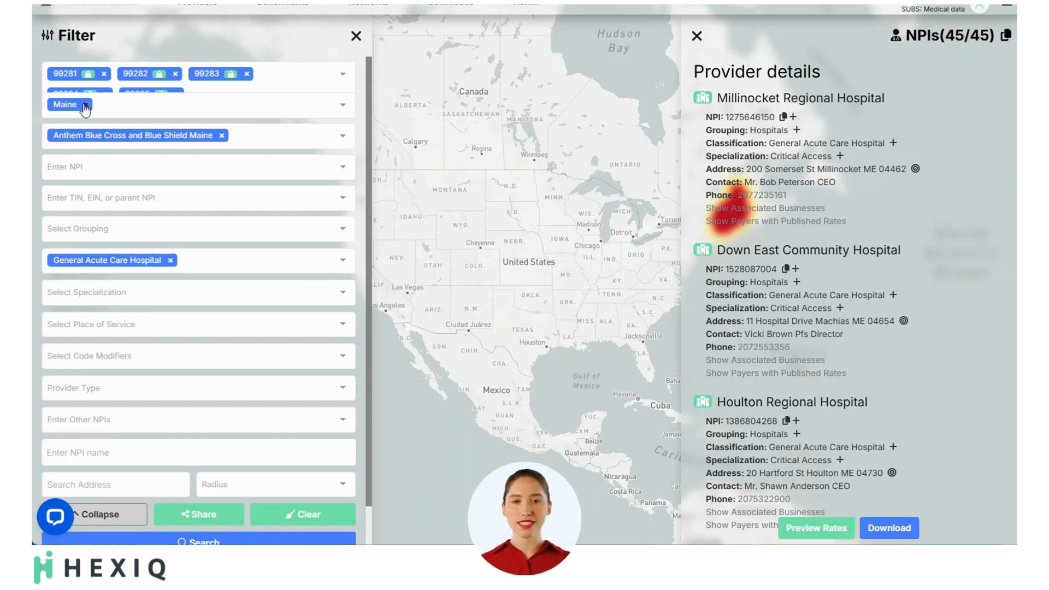
In the Hexiq provider filter, replace Maine with New Hampshire and set the payer to Anthem Blue Cross and Blue Shield New Hampshire.
click(85, 106)
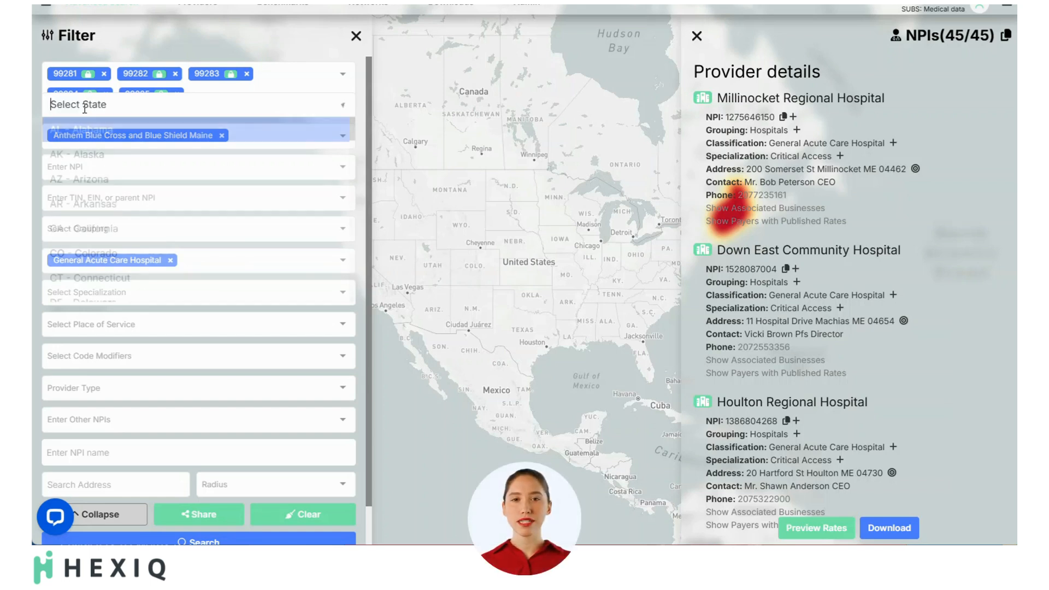
text(new)
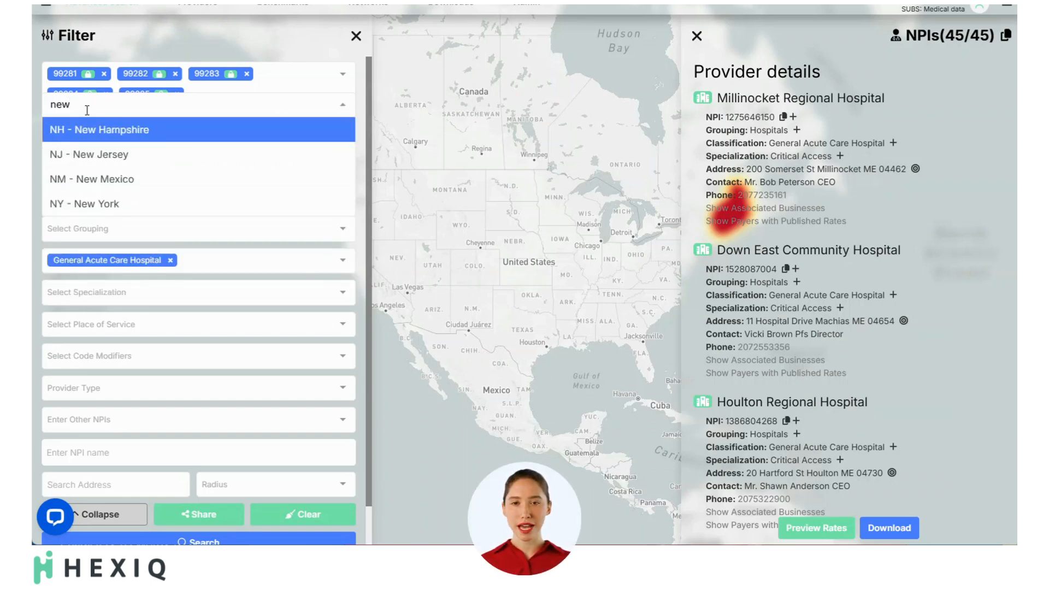
click(89, 129)
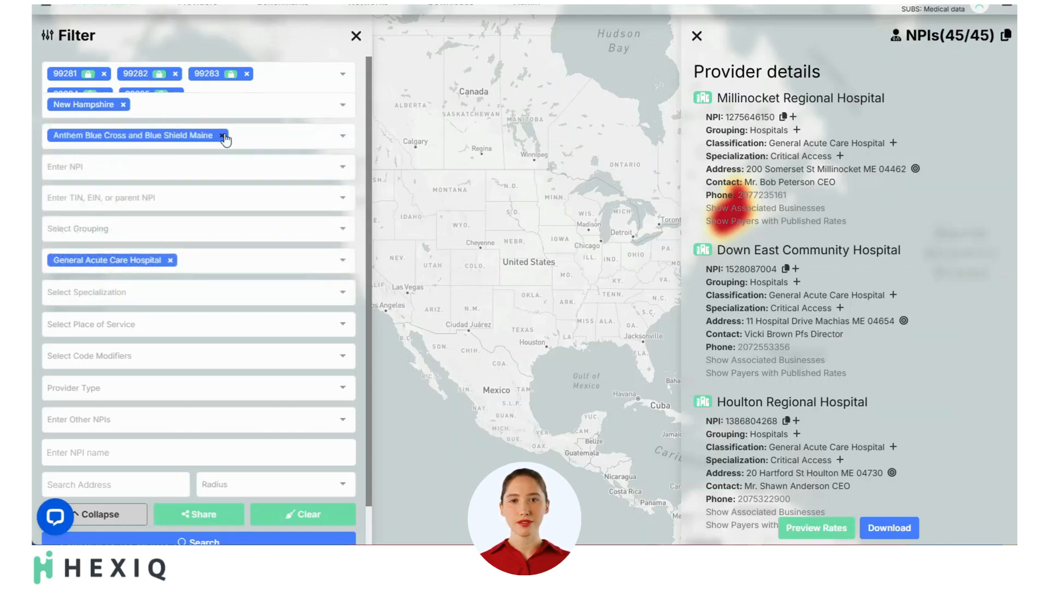
click(223, 135)
text(anthe)
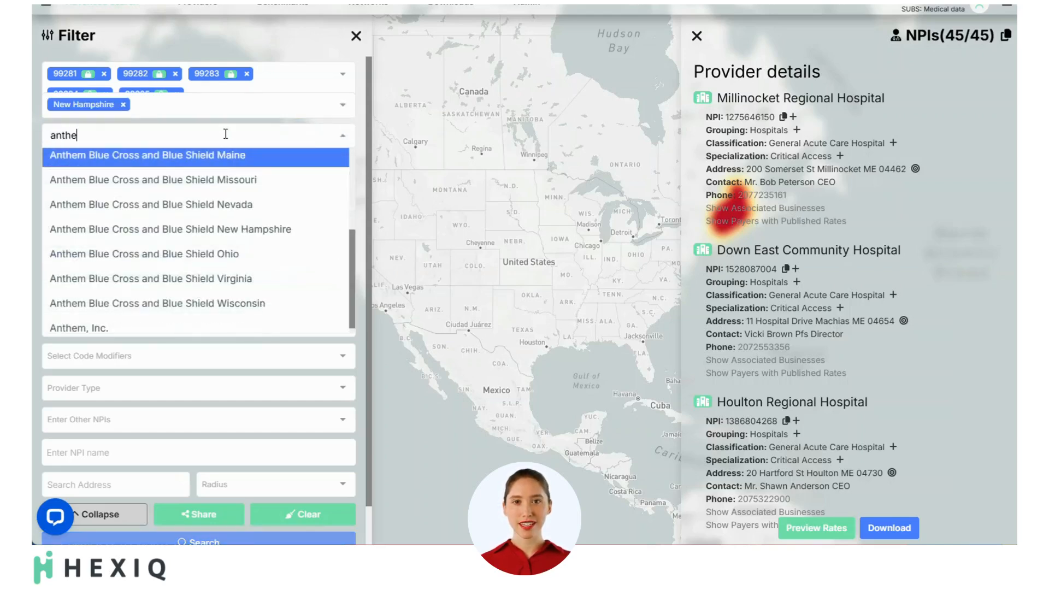
text(m)
click(235, 229)
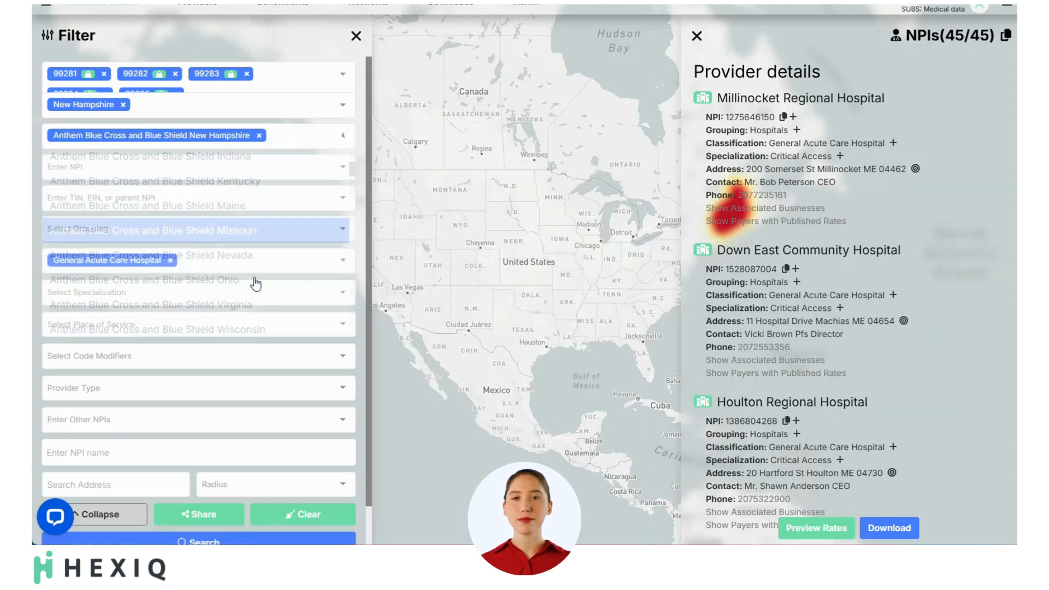
Run the provider search with the updated filters and get the rates as an instant CSV download.
click(269, 538)
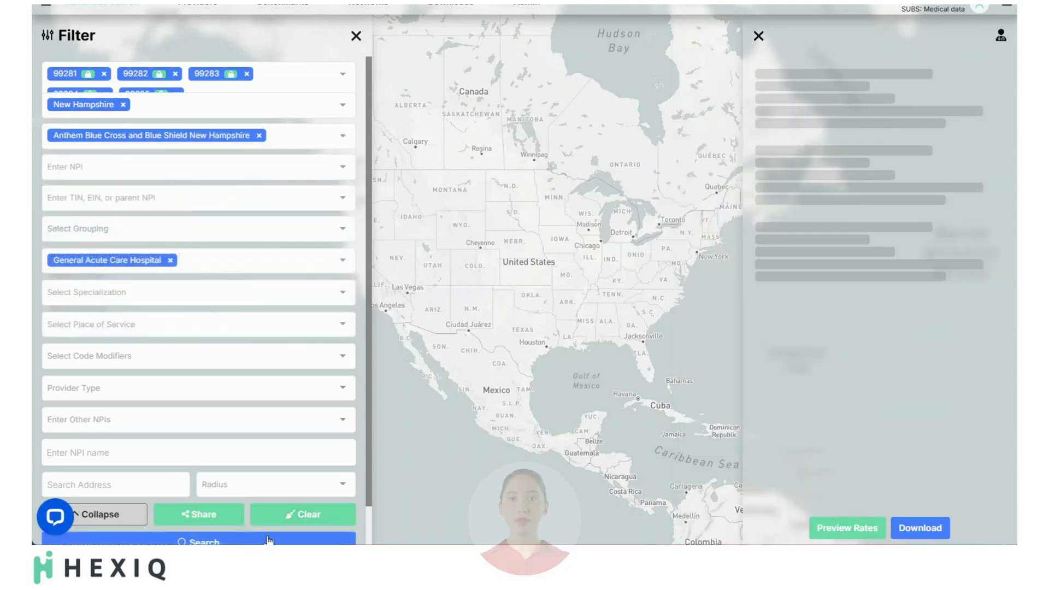
click(896, 526)
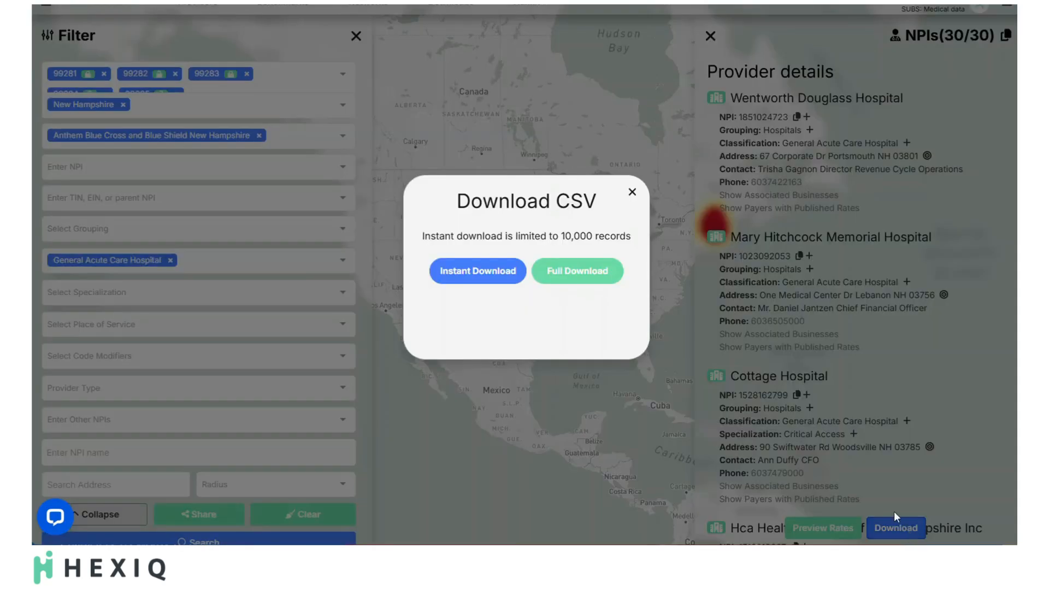
click(498, 273)
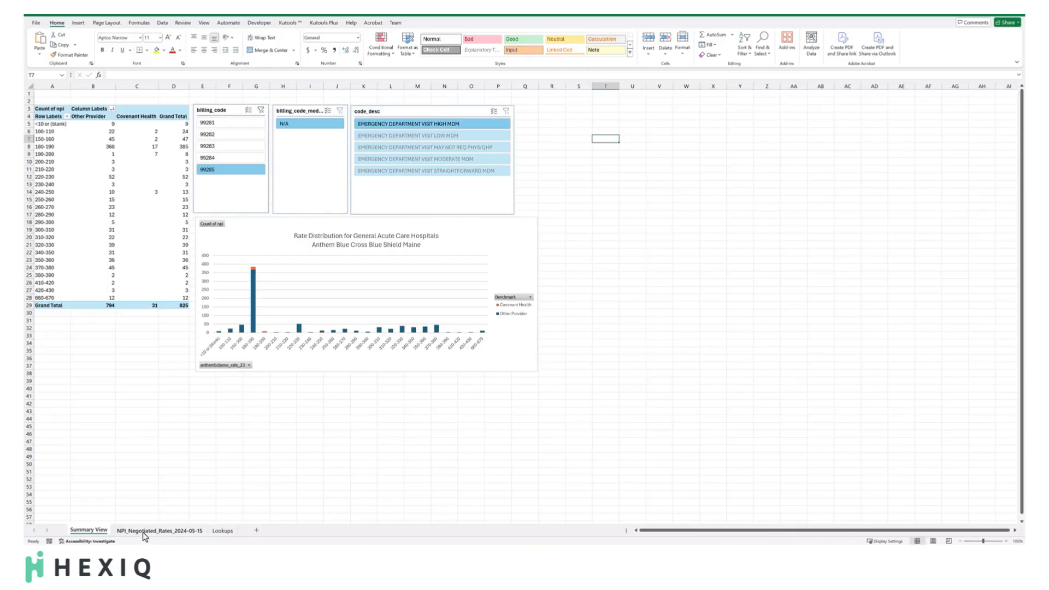
In the Excel summary workbook, rename the NPI_Negotiated_Rates_2024-05-15 sheet as Raw Data.
click(143, 531)
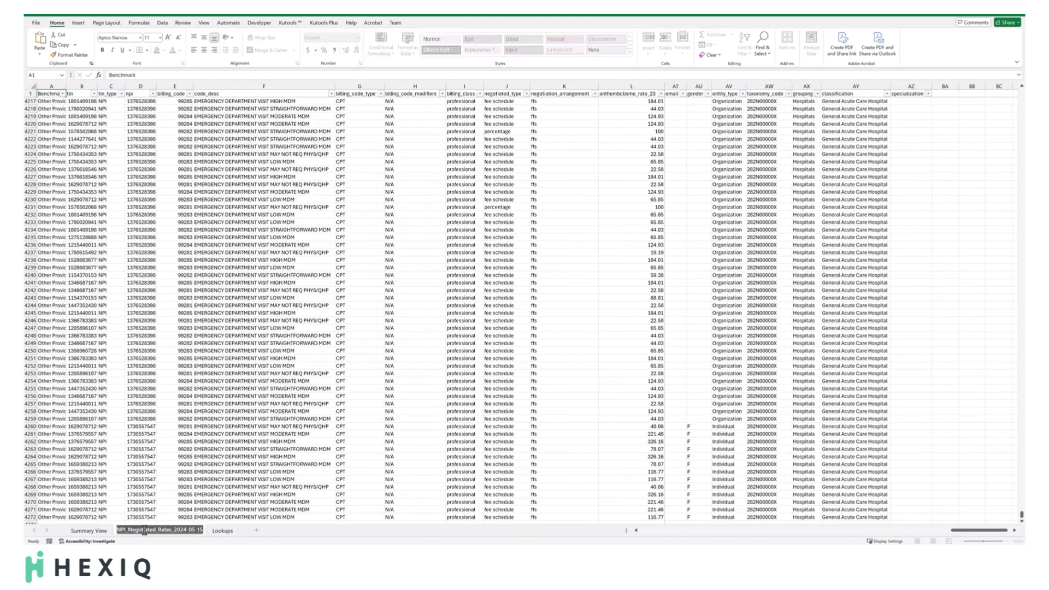
text(Raw)
key(Return)
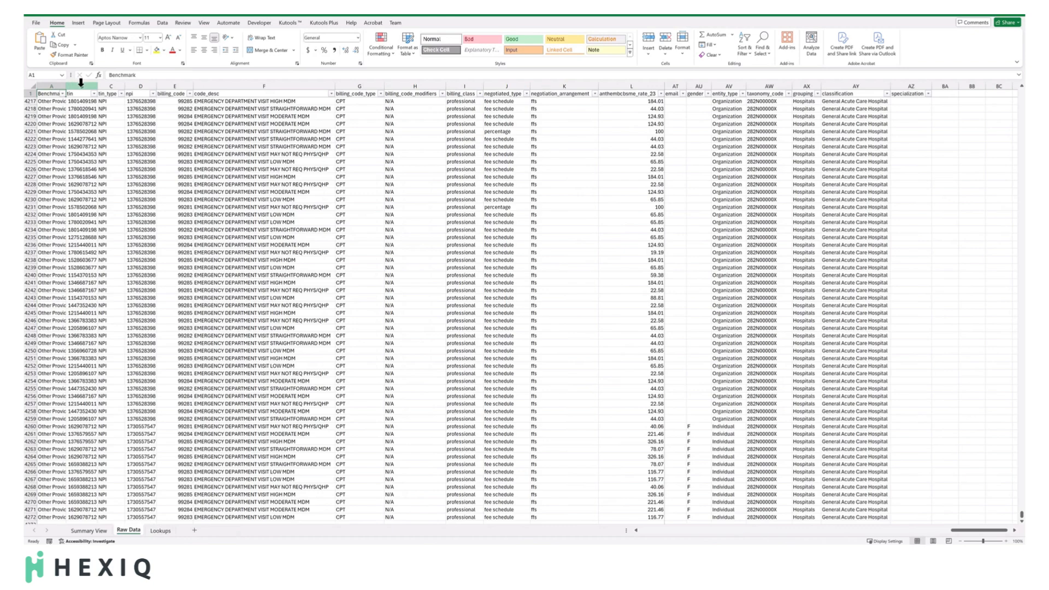
Delete all the old data columns in Raw Data from tin through specialization, keeping only the Benchmark column.
drag(76, 90, 923, 110)
right_click(909, 87)
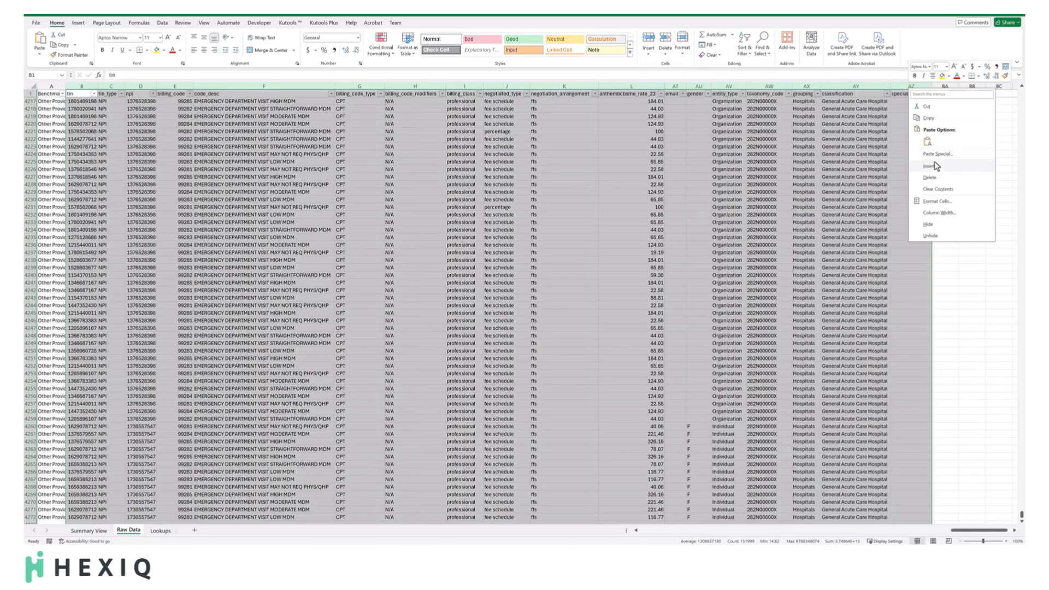
click(929, 177)
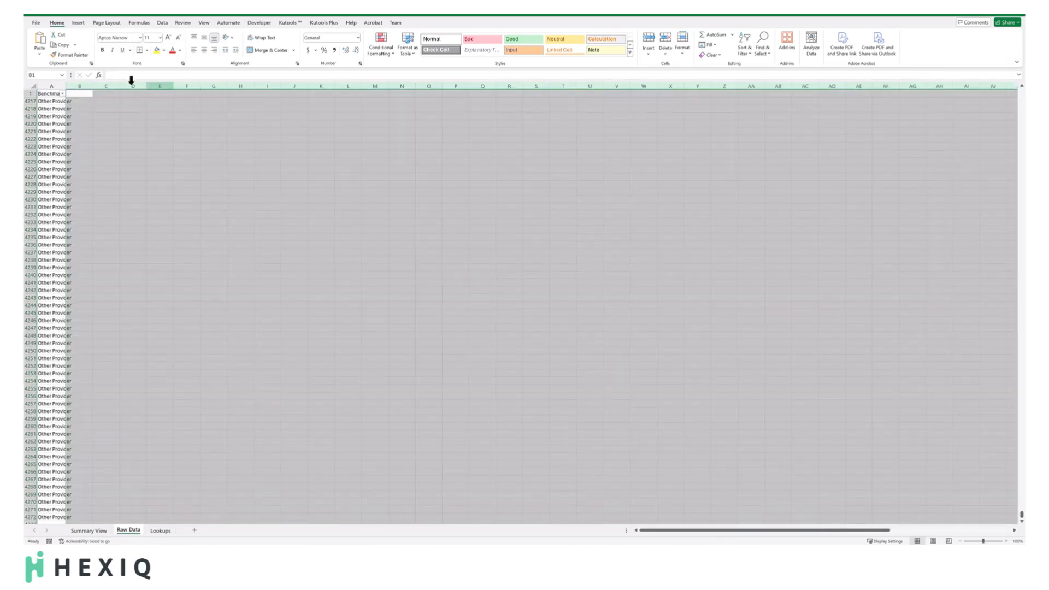
Copy the entire table with headers from the downloaded New Hampshire rates file and paste it into Raw Data starting at cell B1.
click(80, 93)
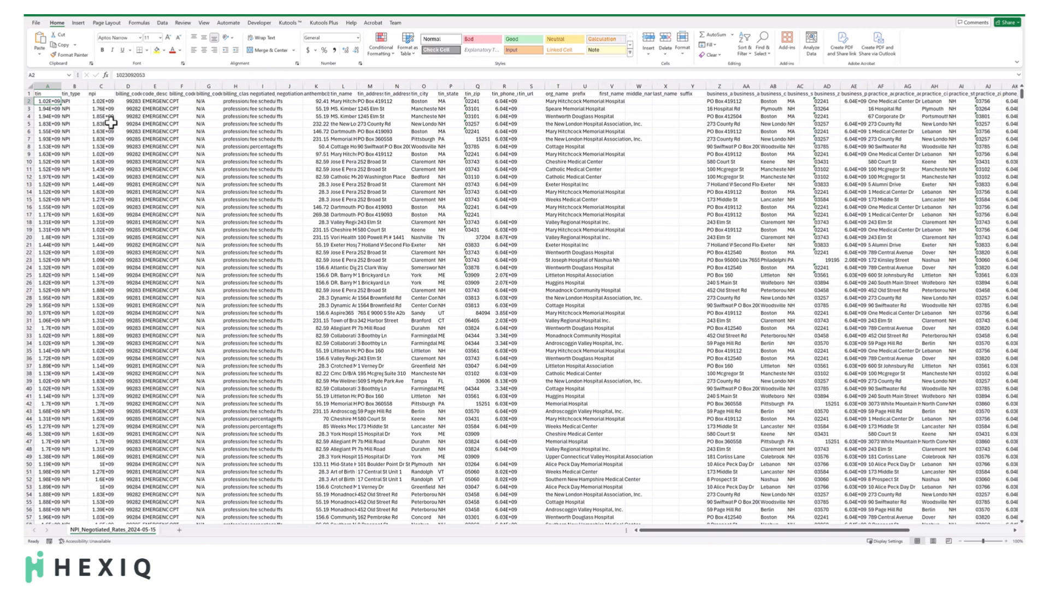
click(49, 93)
key(ctrl+shift+End)
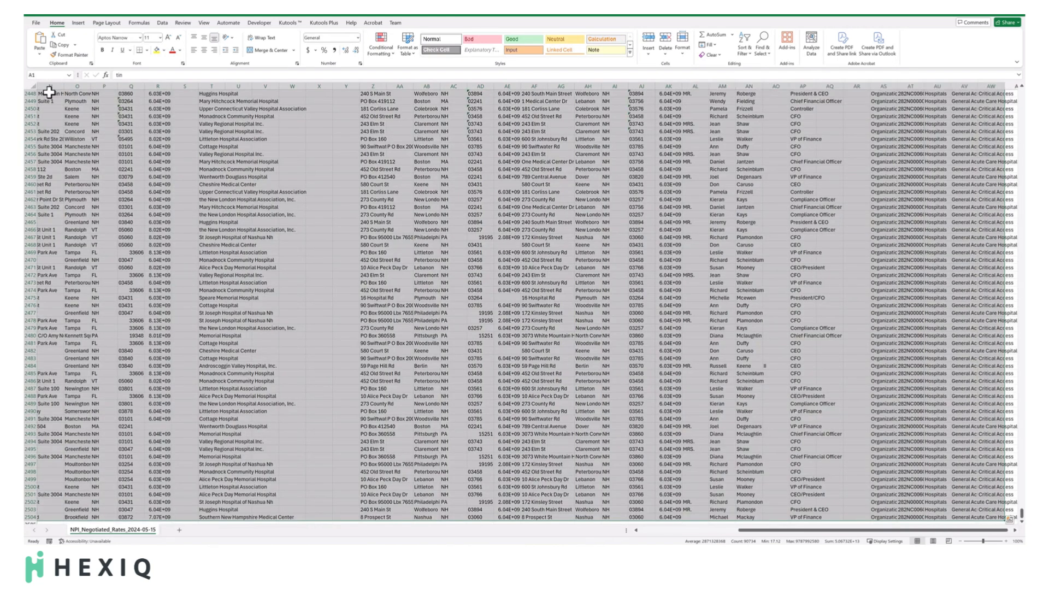
key(ctrl+c)
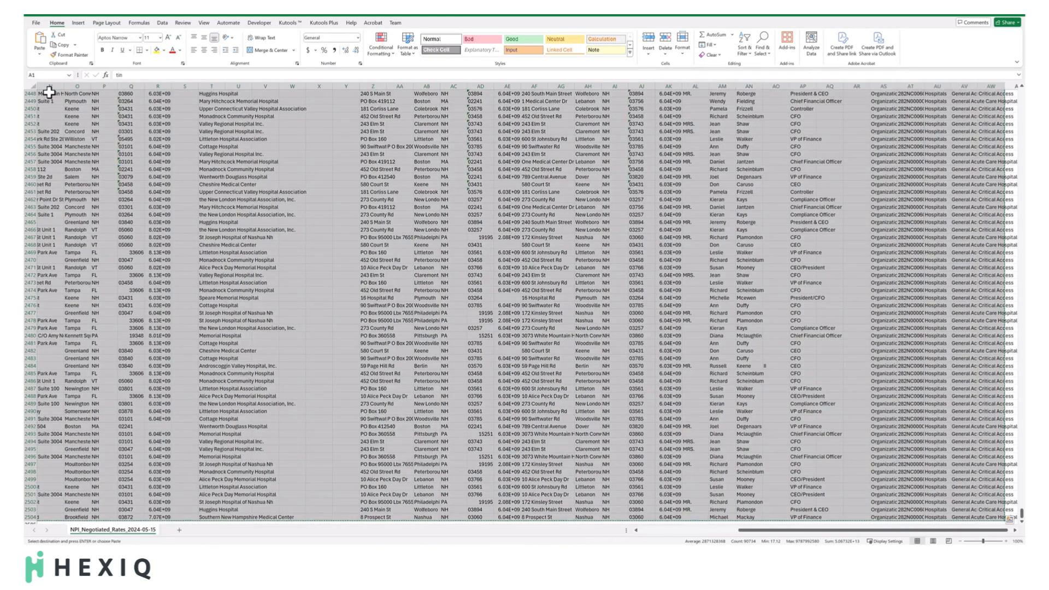
click(978, 14)
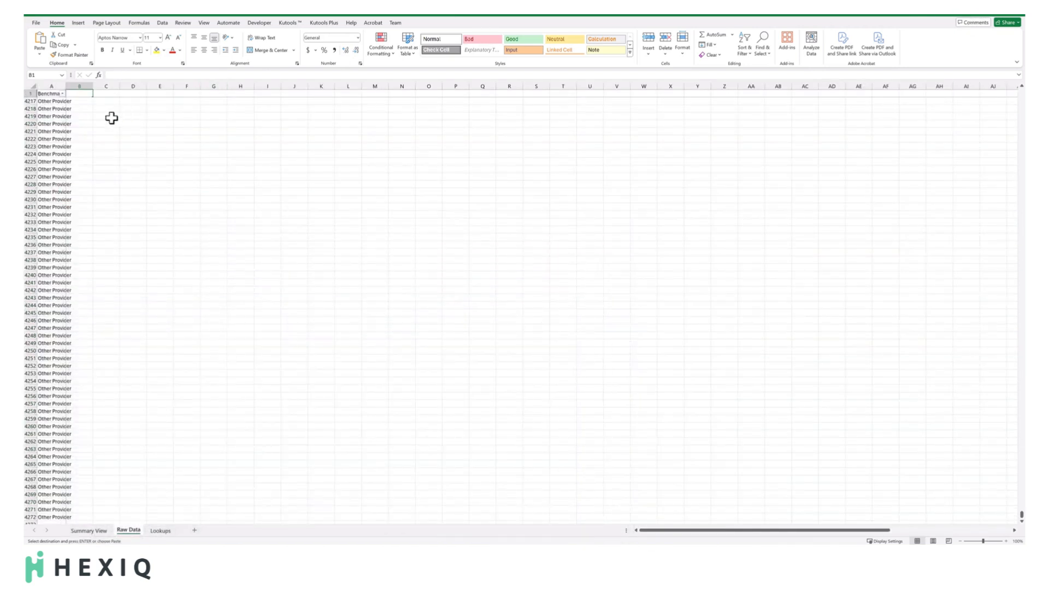
key(ctrl+v)
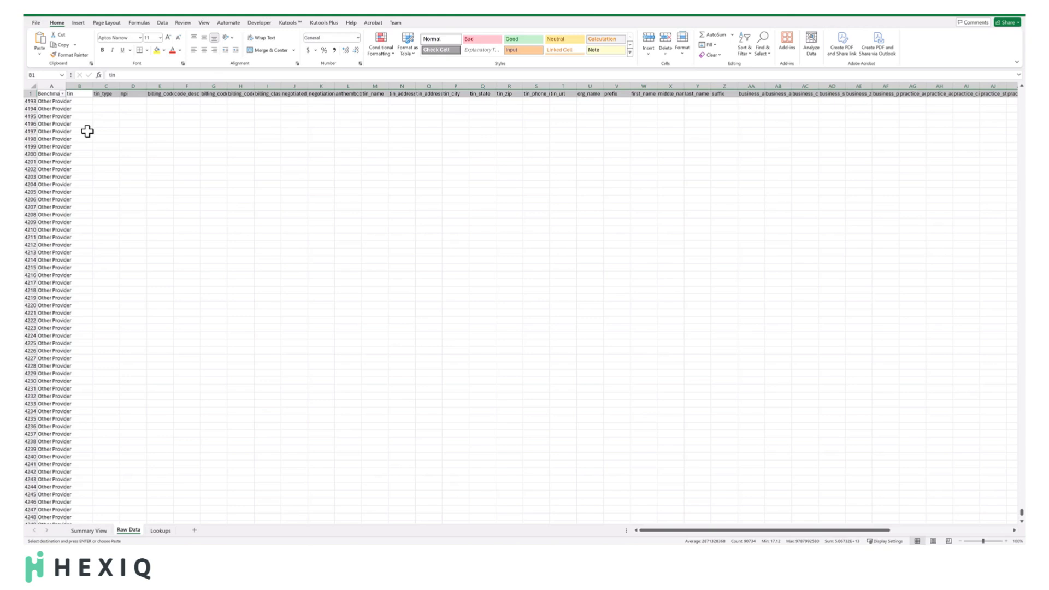
Delete the leftover rows below the pasted data in Raw Data, from row 2505 down to the last Benchmark formula.
scroll(85, 131, up, 20)
drag(1022, 497, 1020, 341)
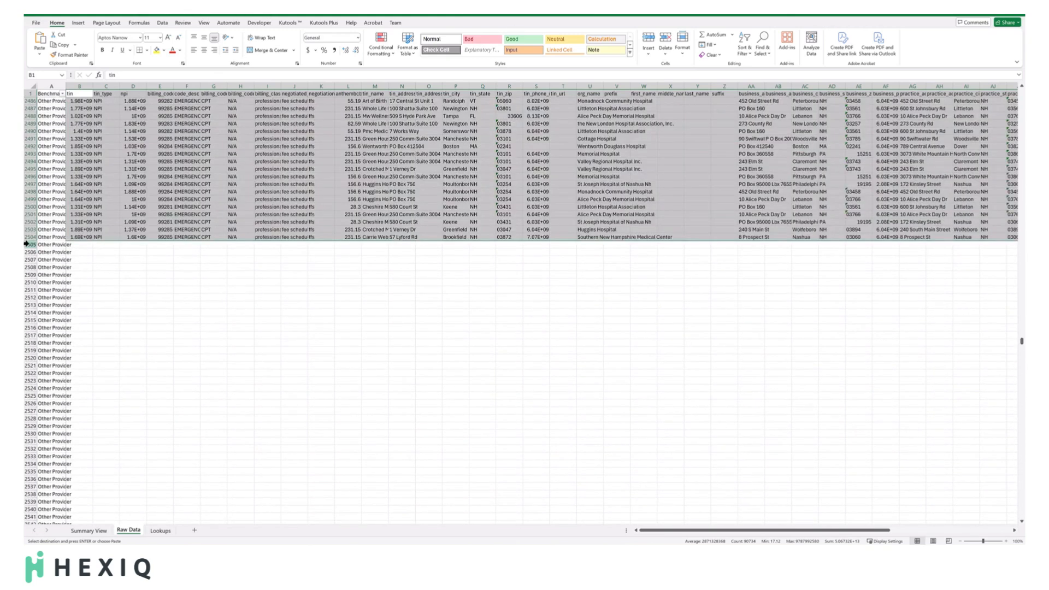
click(29, 245)
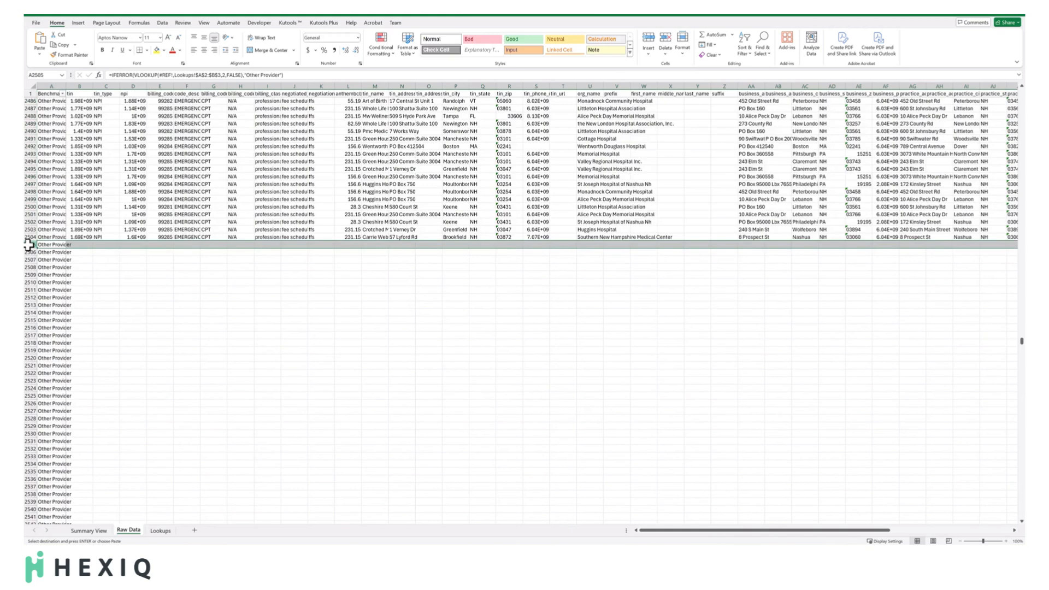
key(ctrl+shift+Down)
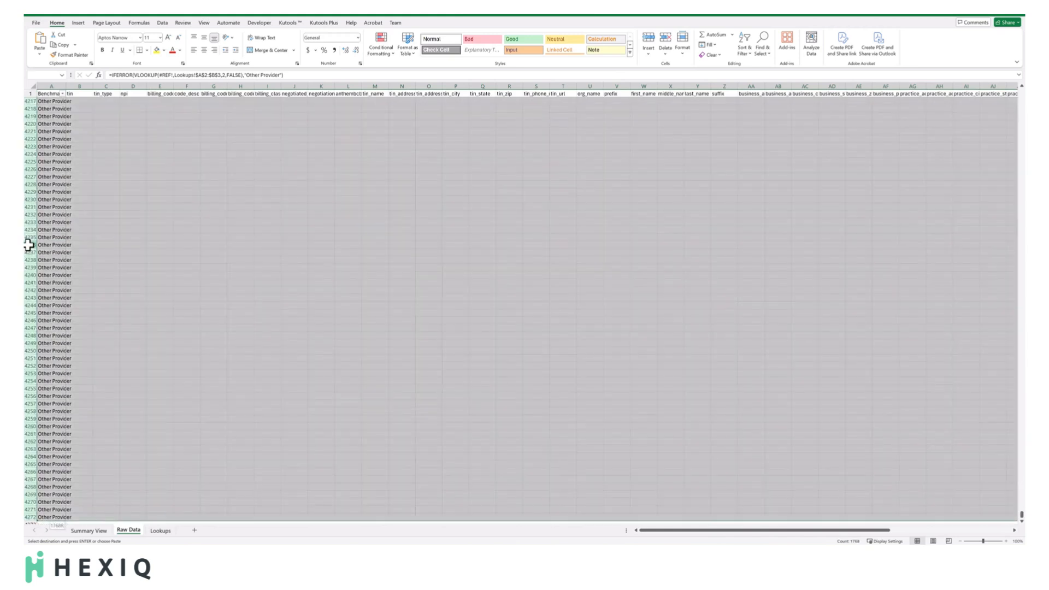
right_click(28, 102)
click(54, 194)
scroll(107, 208, up, 5)
click(109, 162)
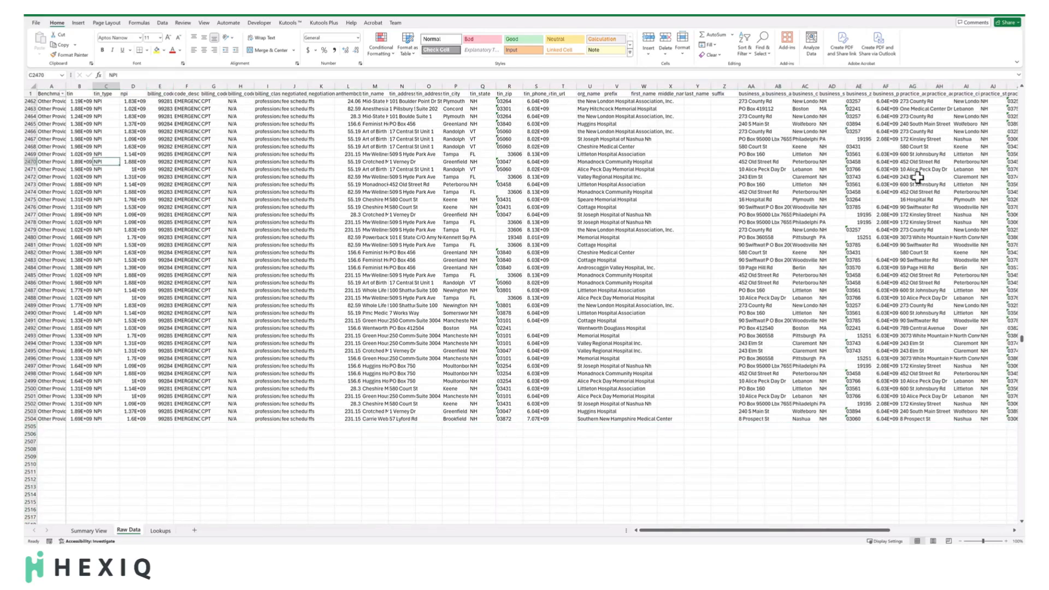
Auto-fit the org_name column and copy Catholic Medical Center from it into cell A2 of the Lookups sheet.
double_click(603, 87)
scroll(605, 256, up, 20)
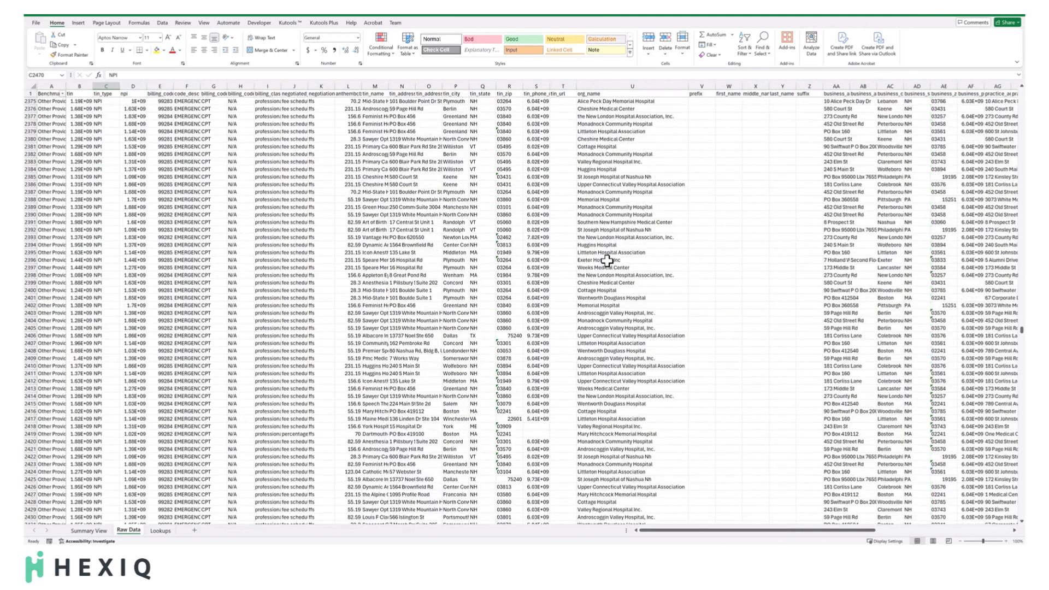
scroll(607, 261, up, 20)
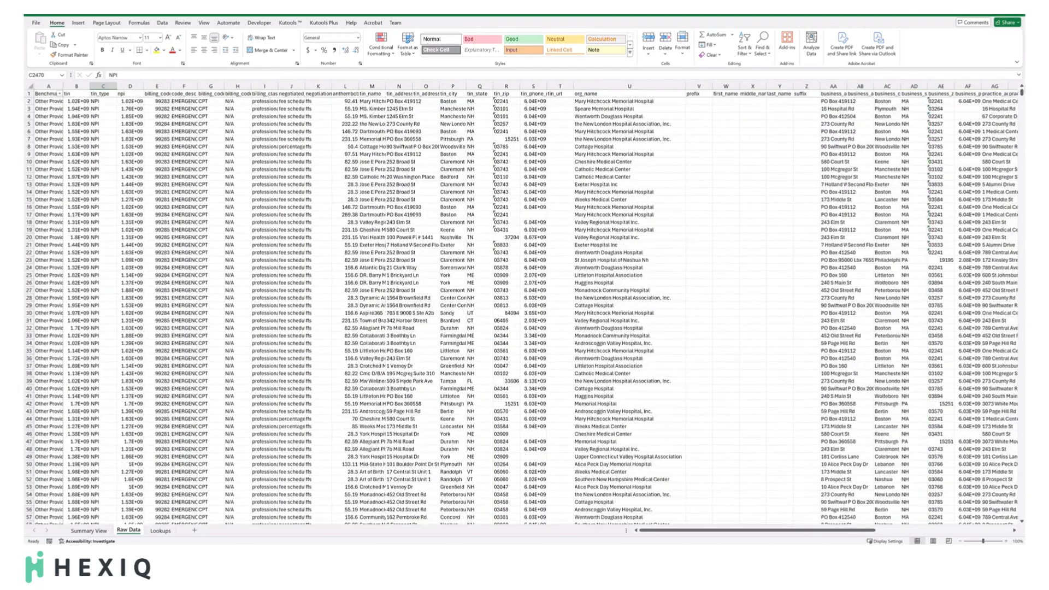
click(614, 376)
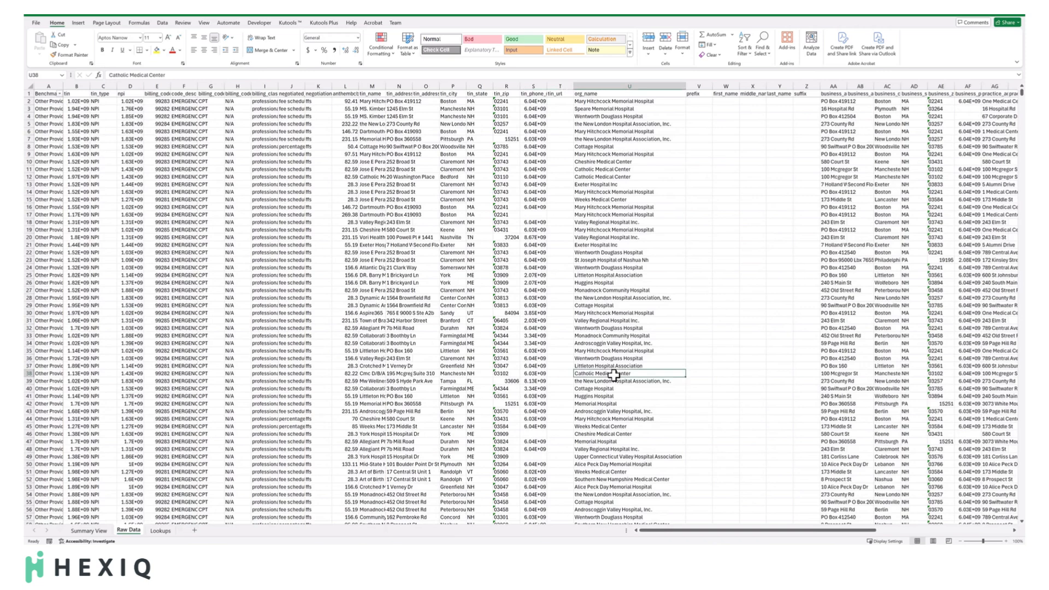
key(ctrl+c)
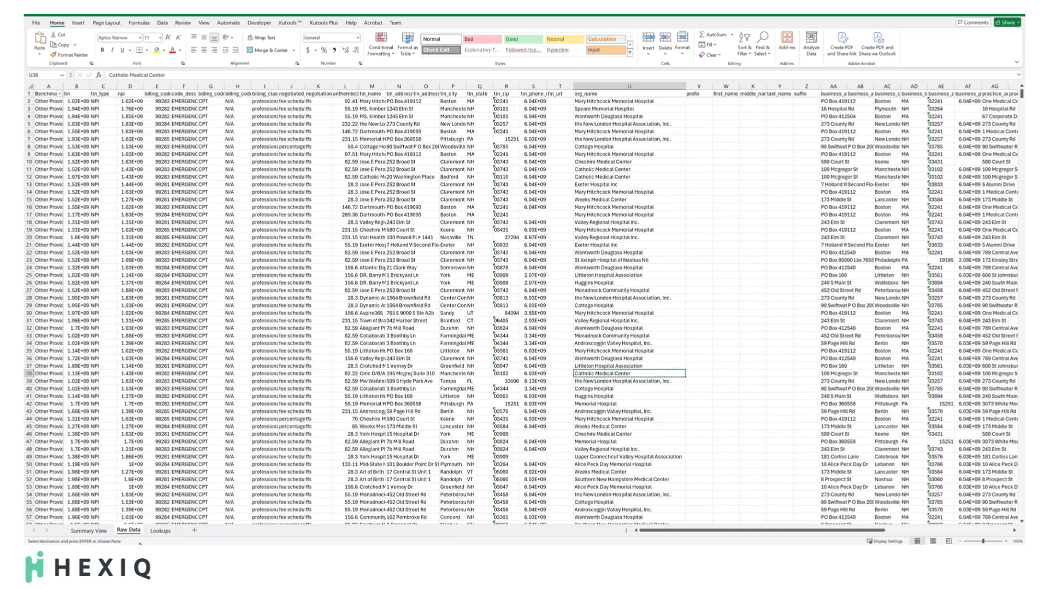
click(160, 530)
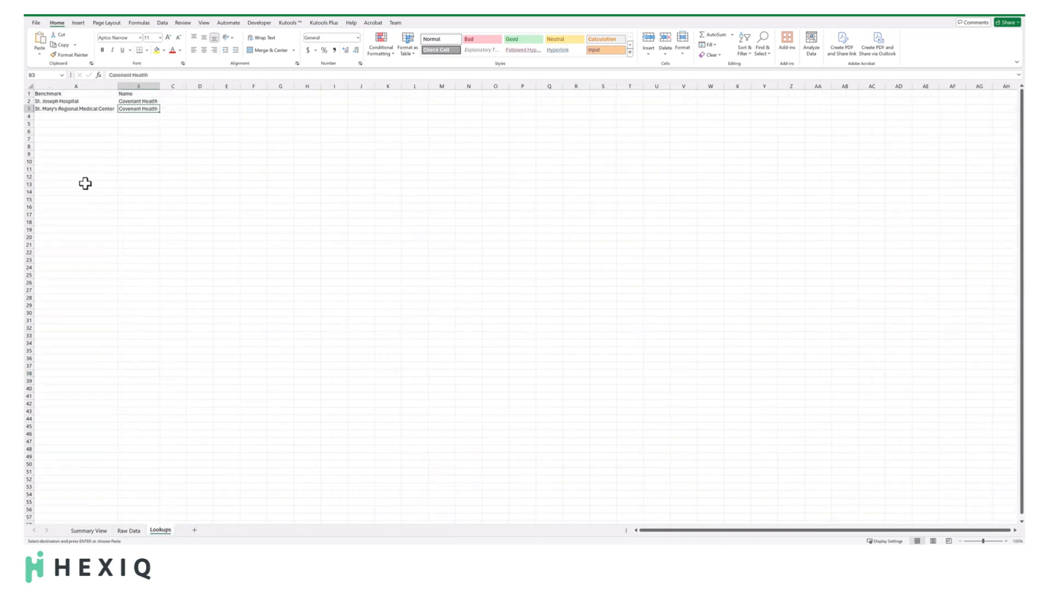
click(69, 101)
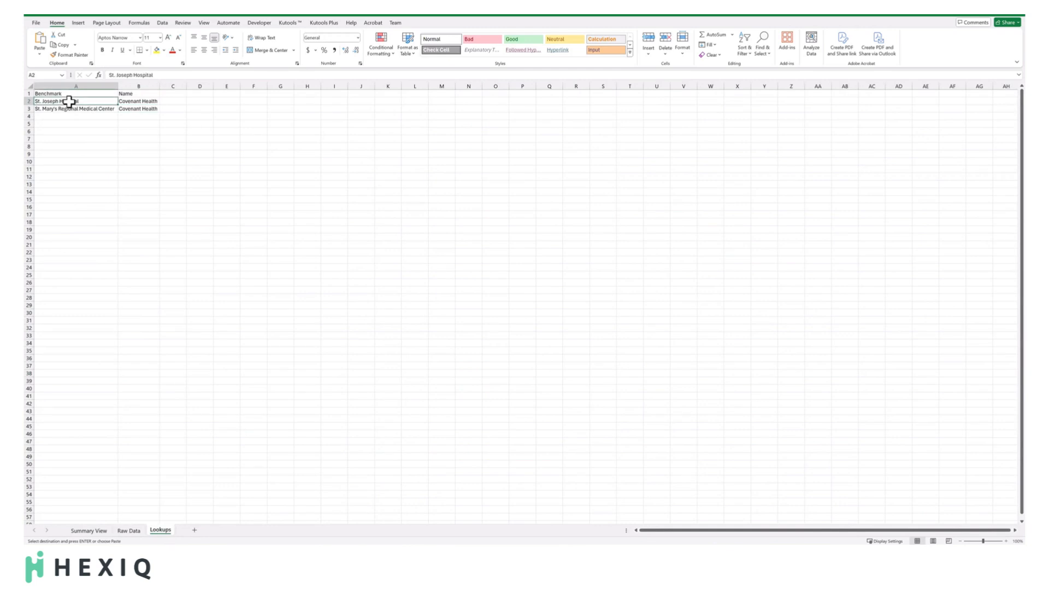
key(ctrl+v)
Set the lookup name in B2 to CMC and clear the St. Mary's Regional Medical Center entry in row 3.
click(126, 101)
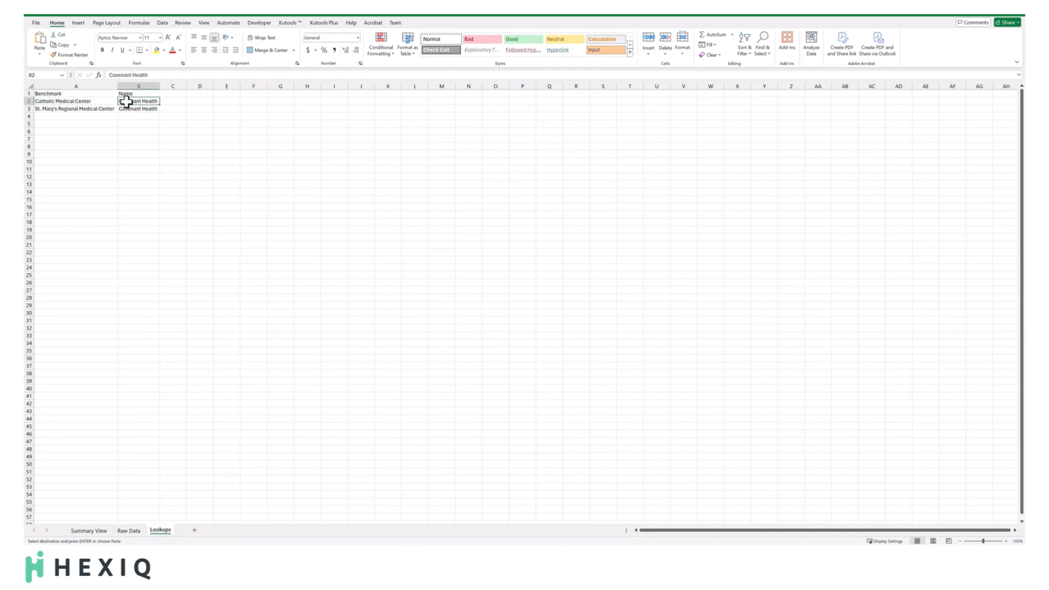
text(CMC)
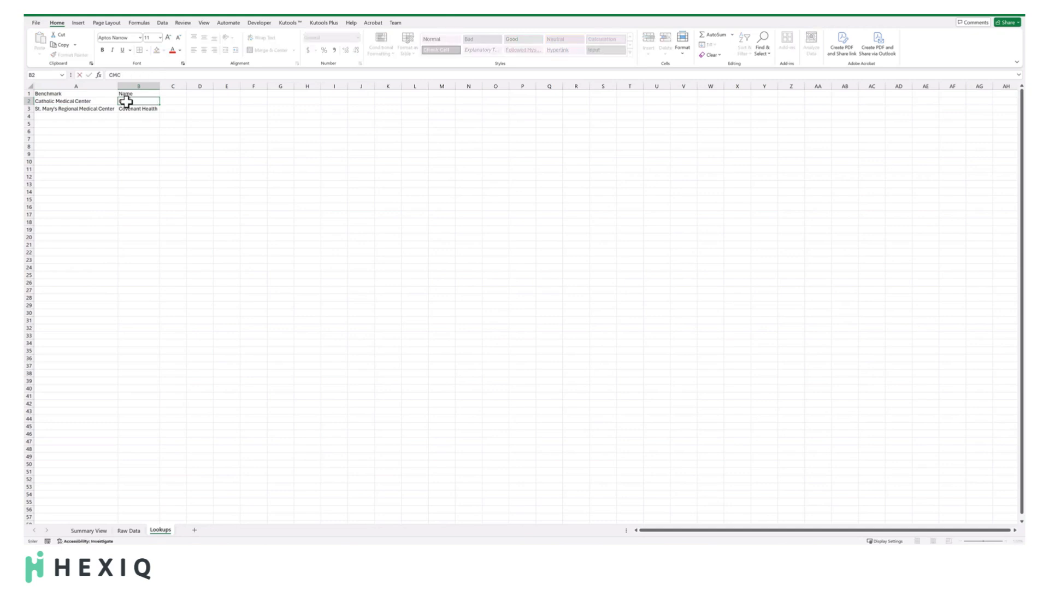
key(Return)
key(Left)
key(shift+Right)
key(Delete)
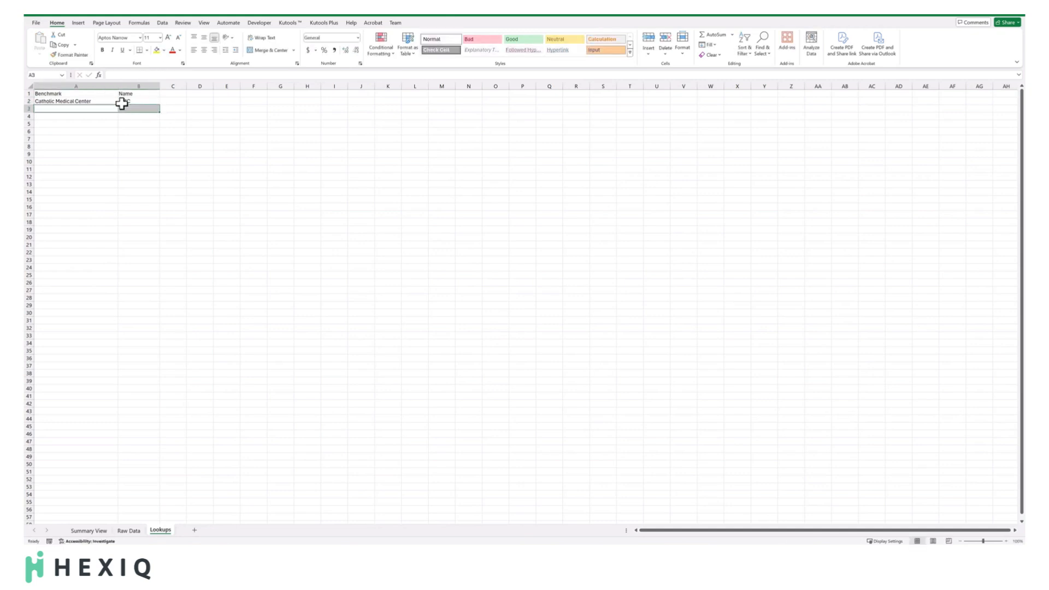
click(89, 101)
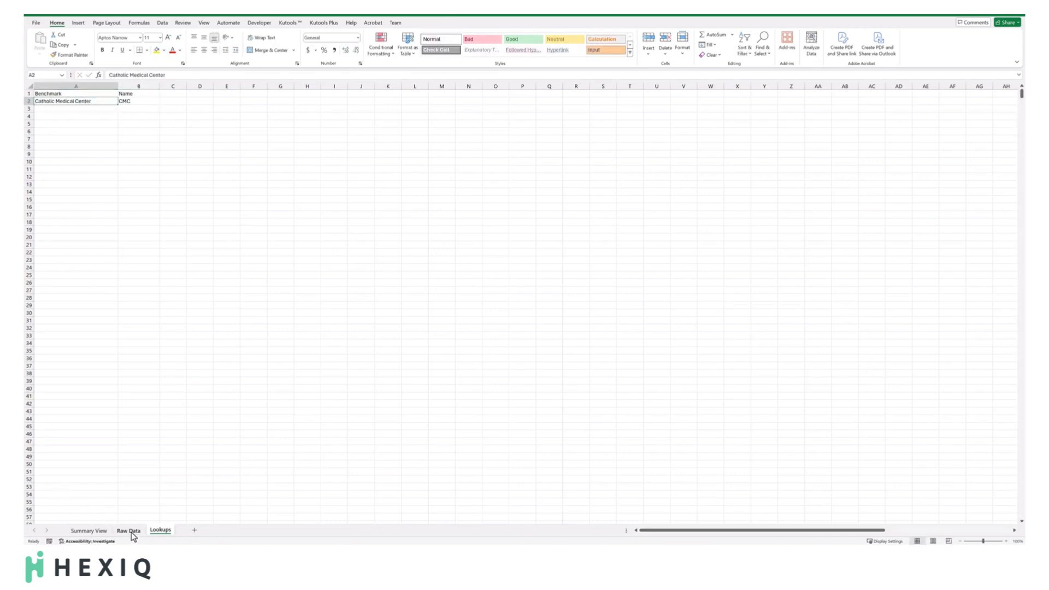
Correct the Benchmark formula in Raw Data cell A2 to look up org_name in U2 against Lookups range $A$2:$B$2.
click(130, 531)
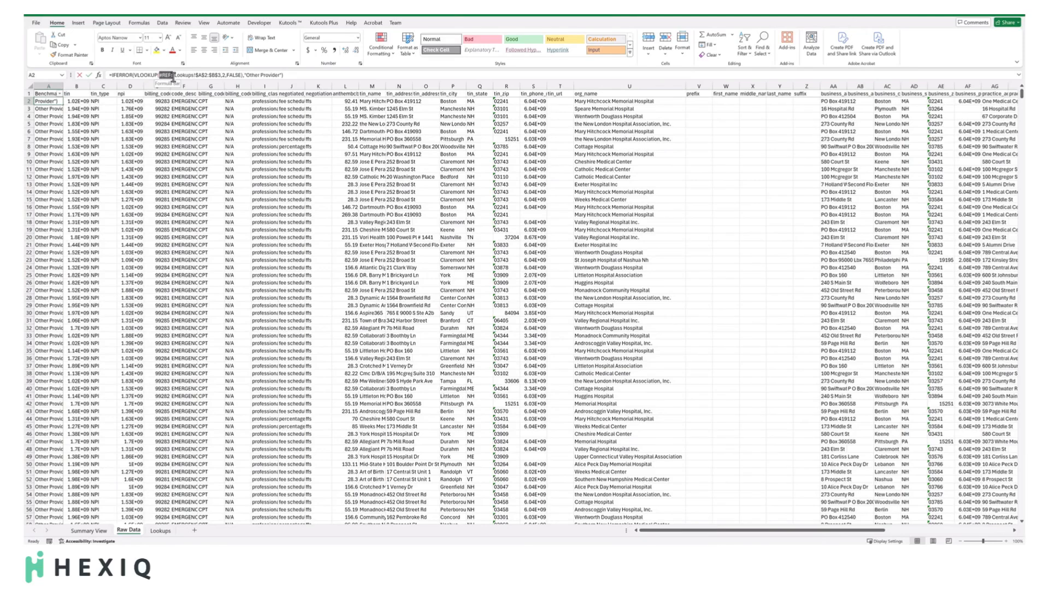
click(602, 102)
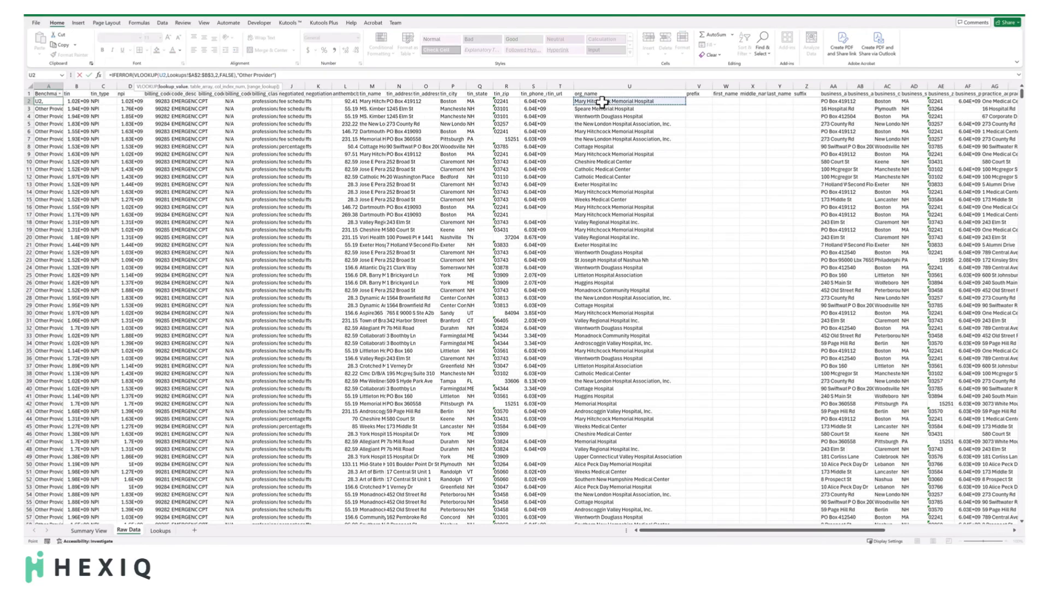
click(213, 75)
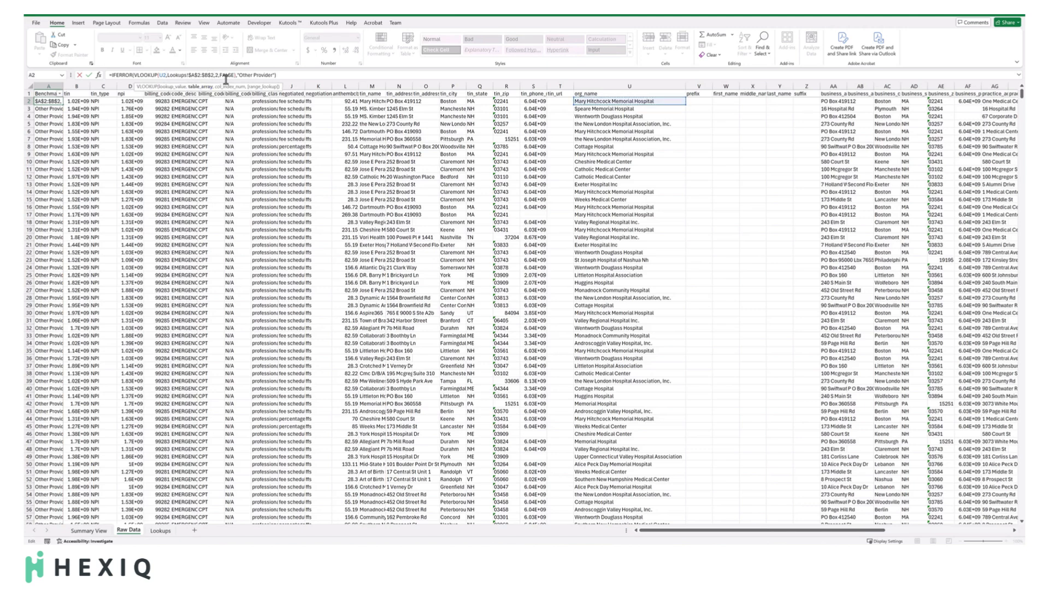
key(Return)
key(Up)
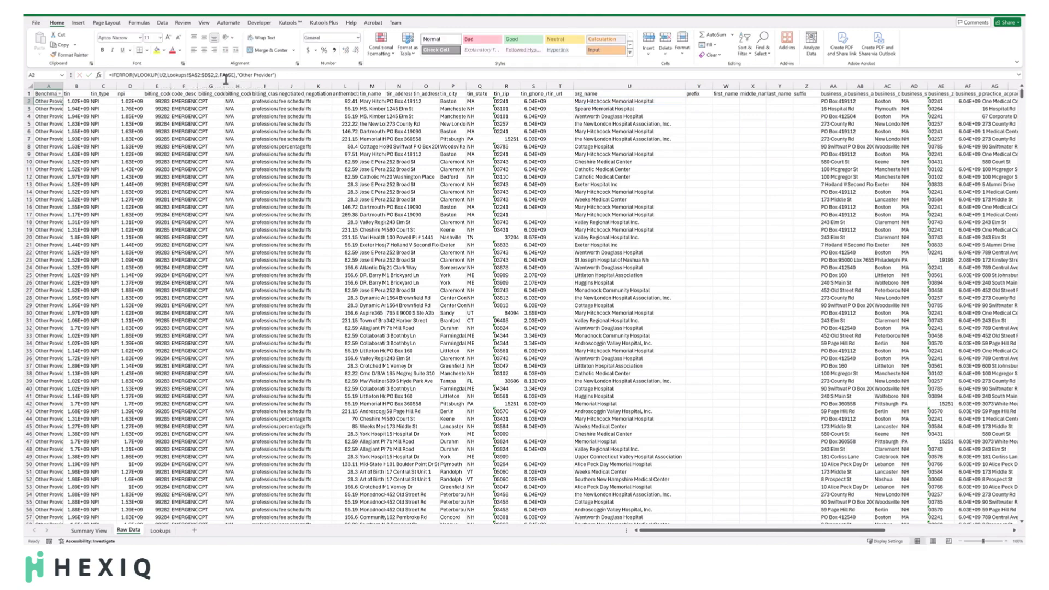
Copy the corrected Benchmark formula from A2 down to the last data row and check the distinct values in the column's filter.
key(ctrl+c)
key(Down)
key(ctrl+shift+Down)
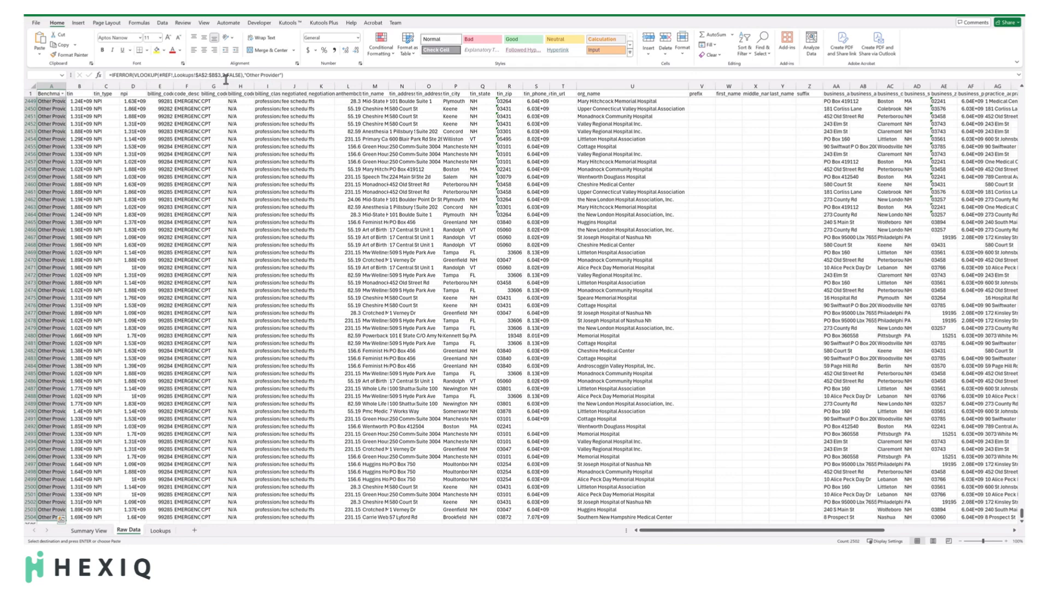
key(ctrl+v)
click(63, 94)
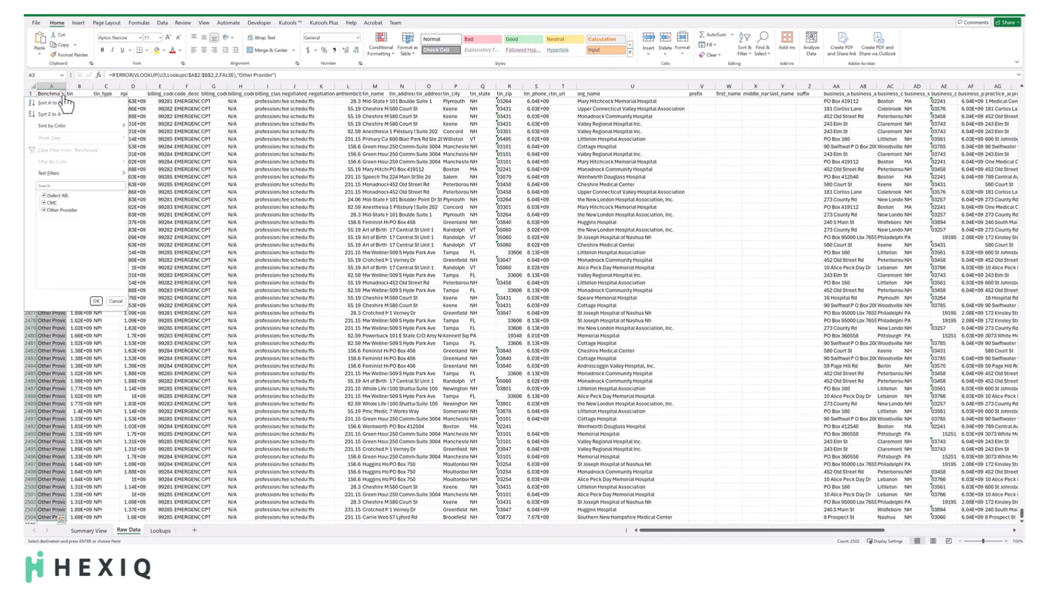
click(64, 96)
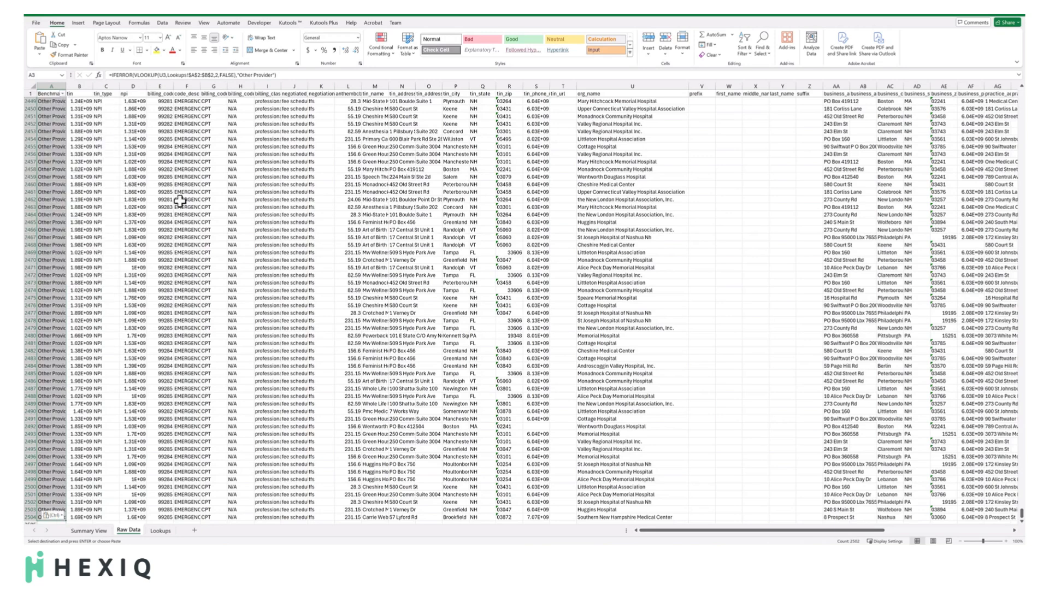
Change the Summary View PivotTable's data source to the full Raw Data table, from cell A1 through row 2504.
click(88, 531)
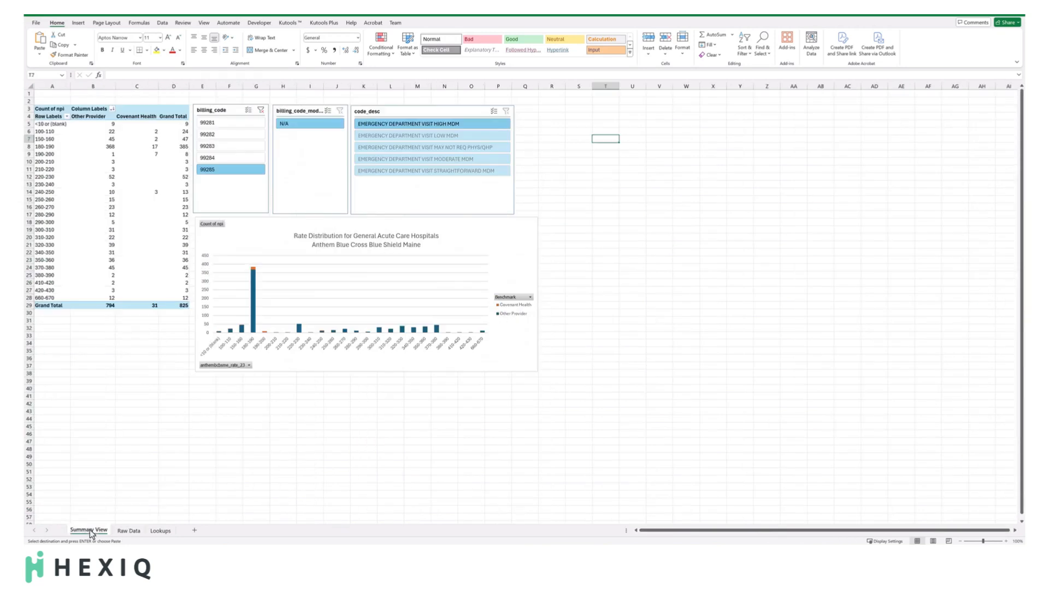
click(49, 134)
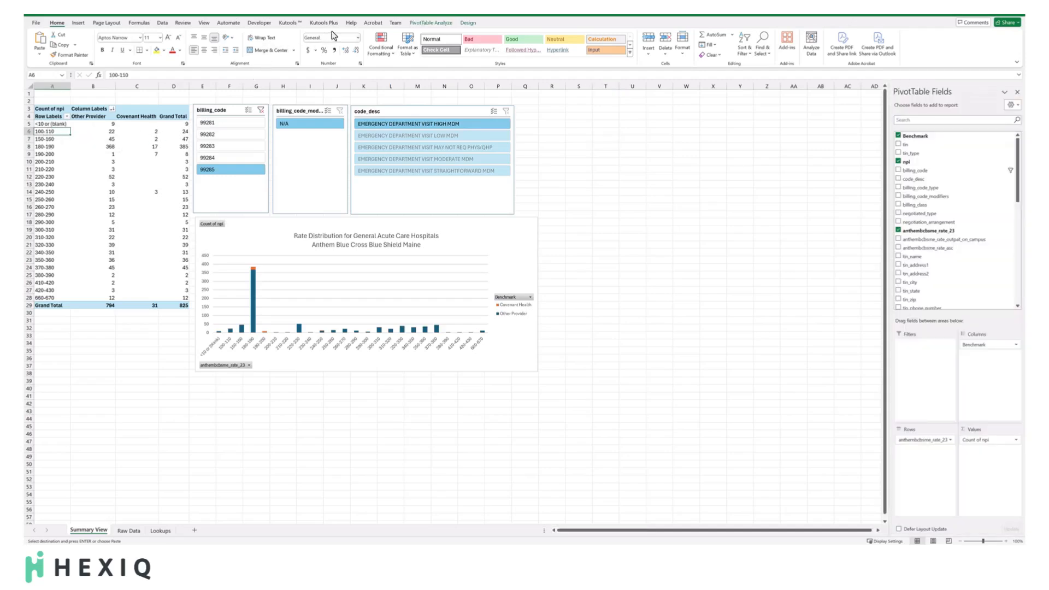
click(431, 23)
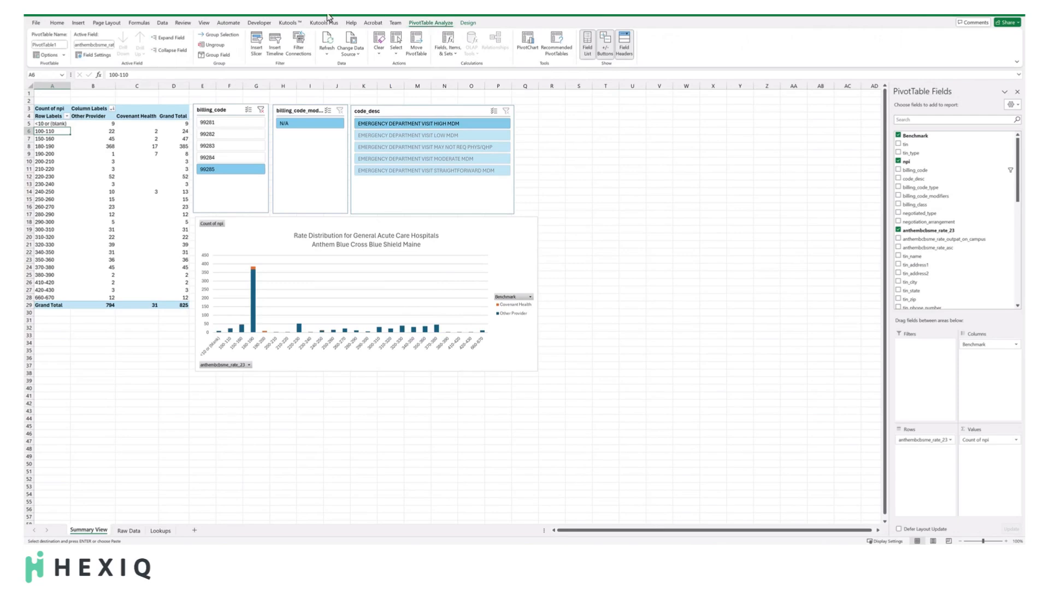
click(348, 50)
click(356, 67)
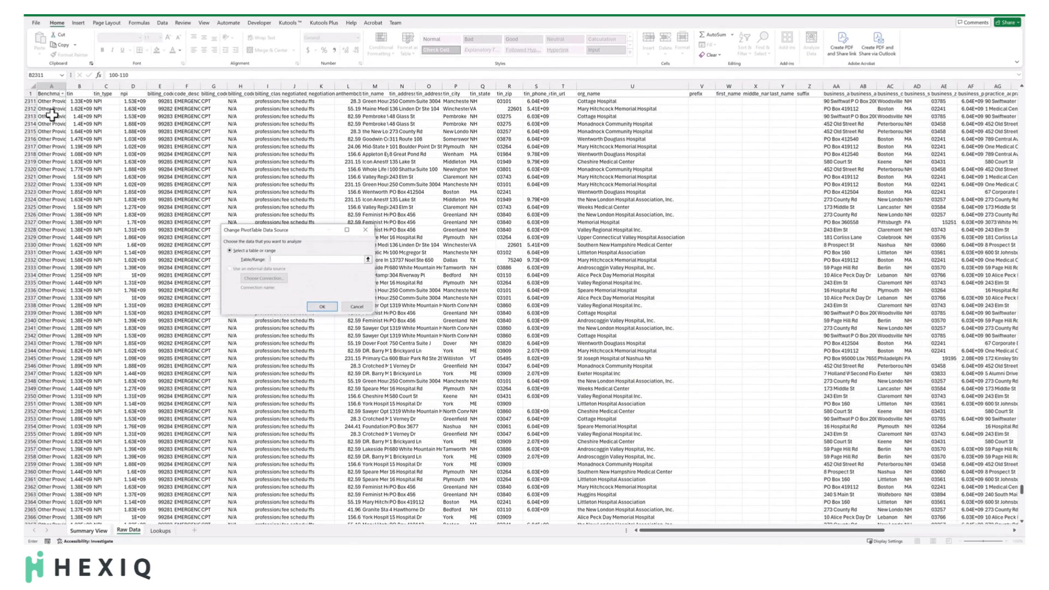
drag(1022, 490, 1022, 94)
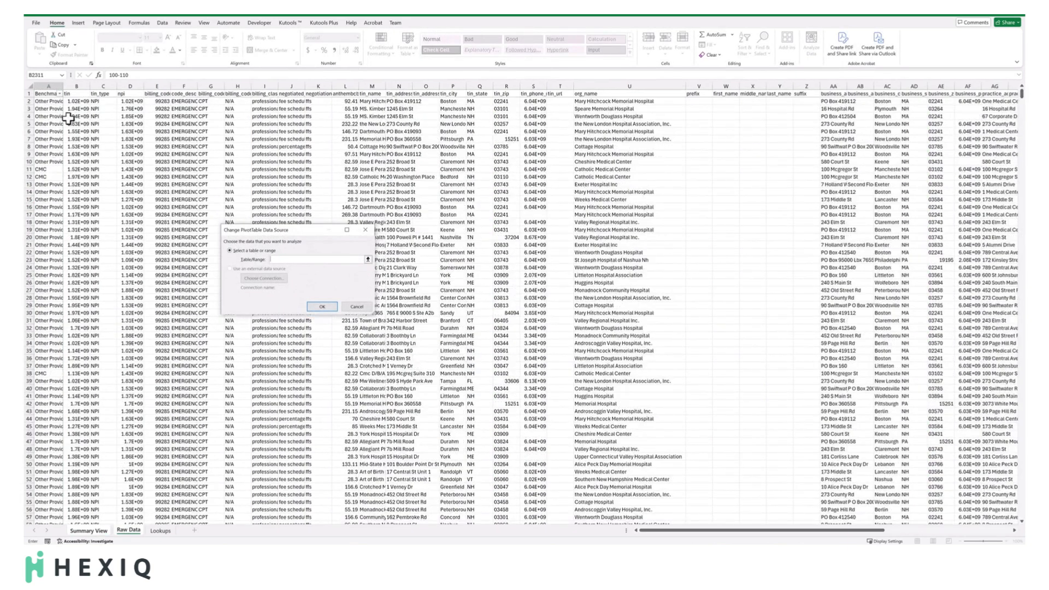
click(44, 94)
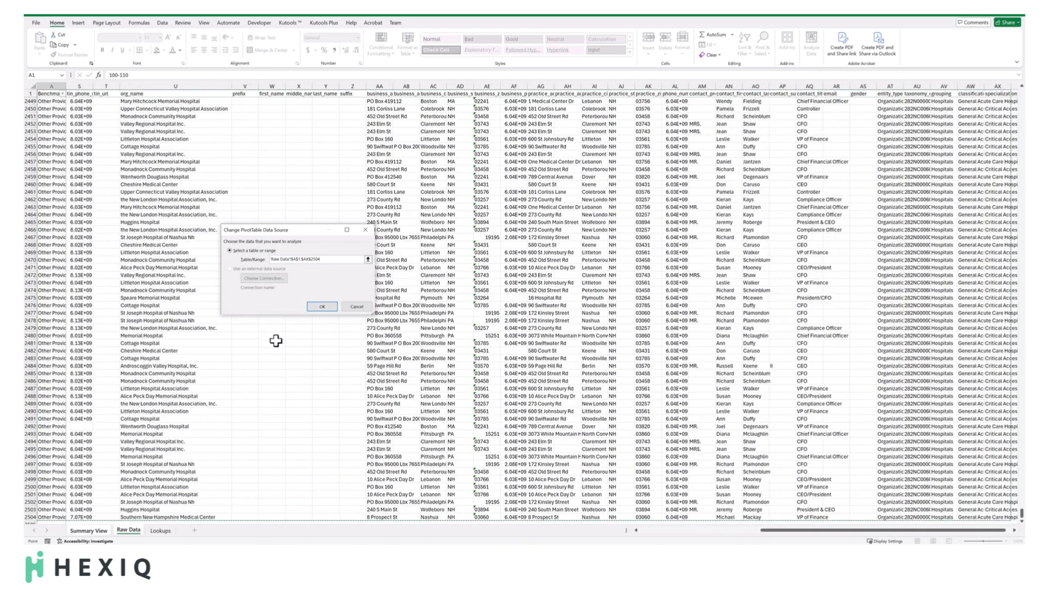
click(312, 307)
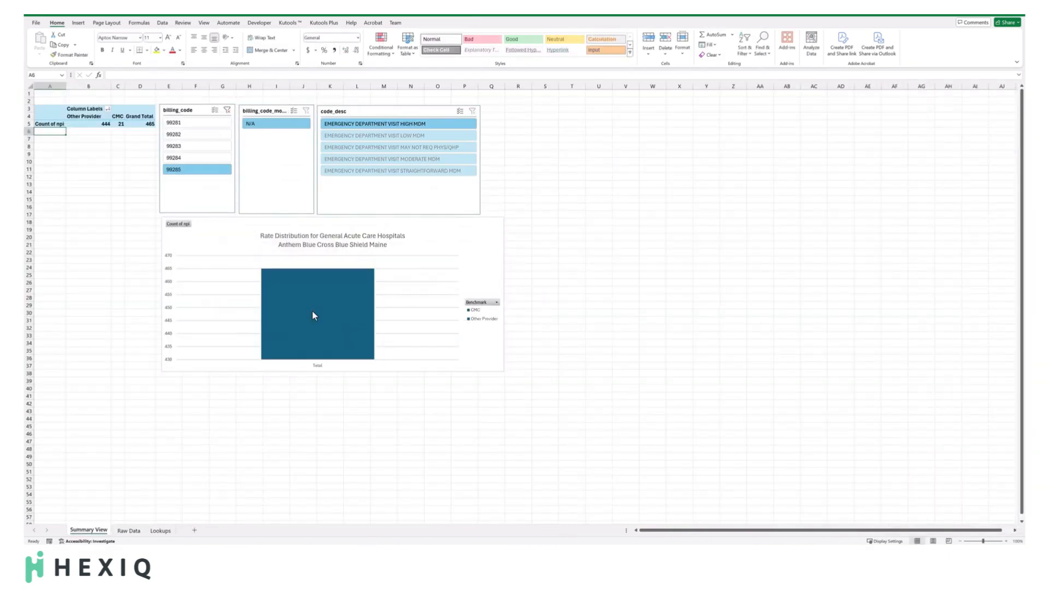
Add the anthembcbsnh_rate_23 field to the PivotTable's rows.
click(94, 123)
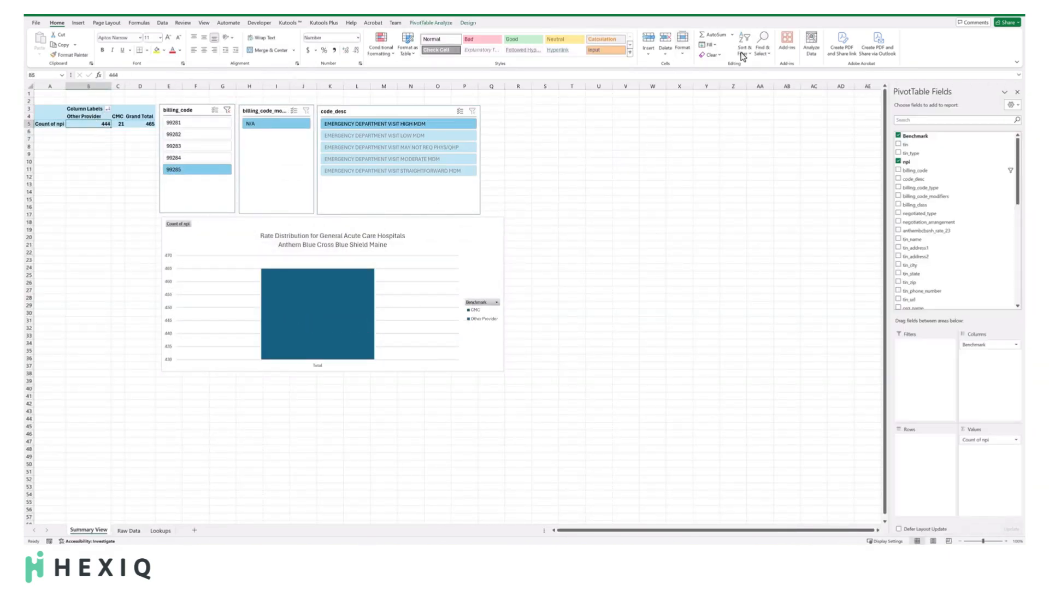
scroll(940, 226, down, 2)
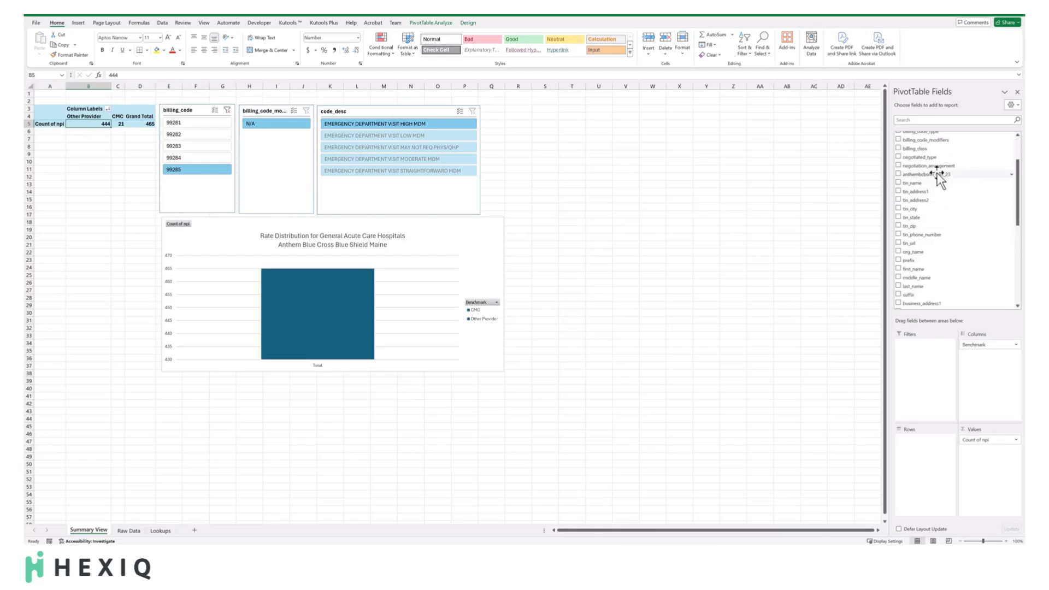
drag(938, 174, 926, 439)
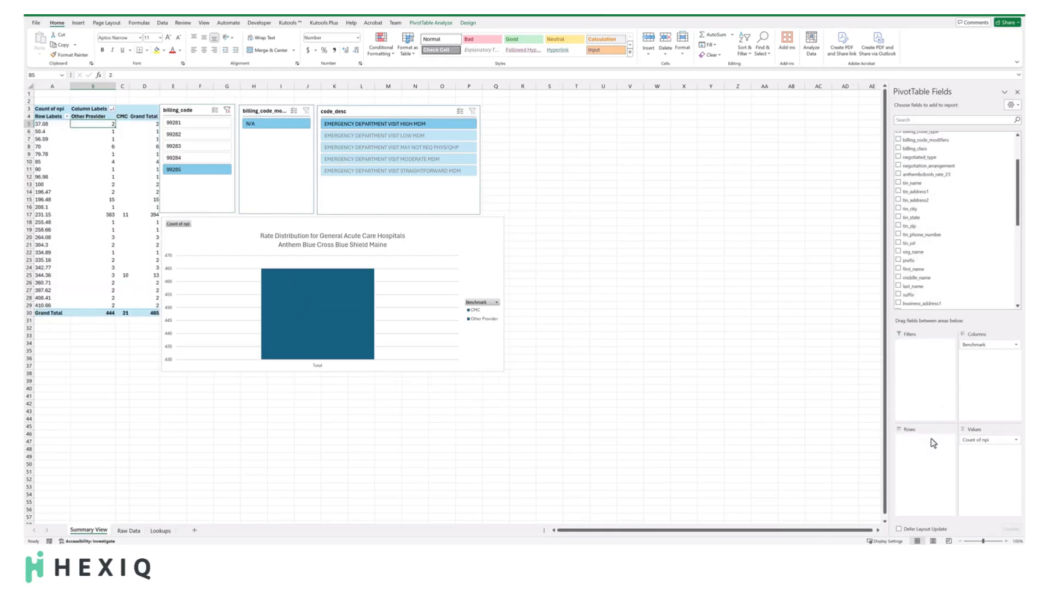
Group the PivotTable's anthembcbsnh_rate_23 row values into intervals of 15, starting at 15.
click(57, 162)
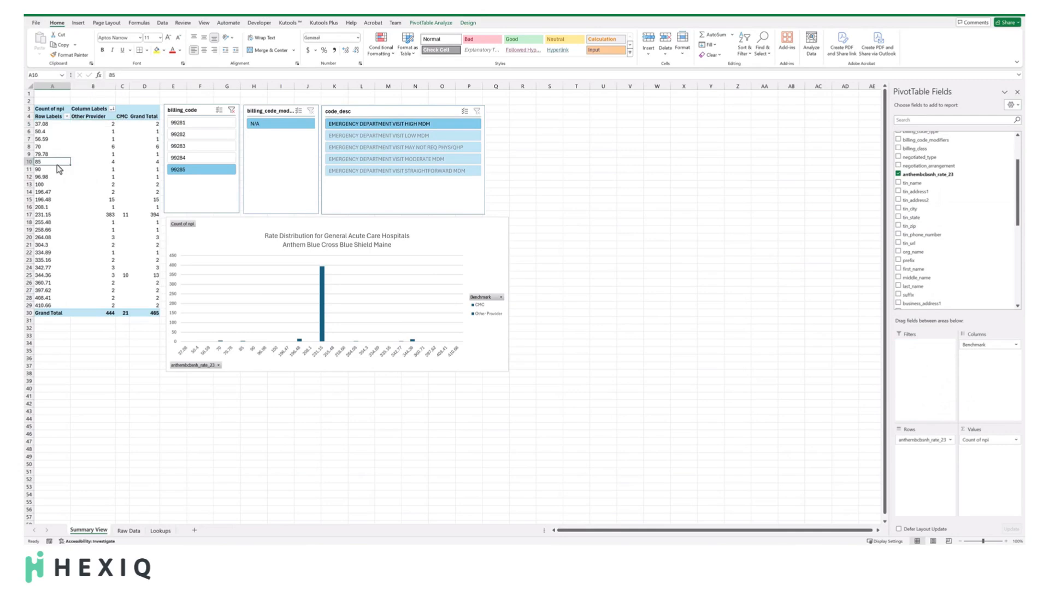
right_click(54, 163)
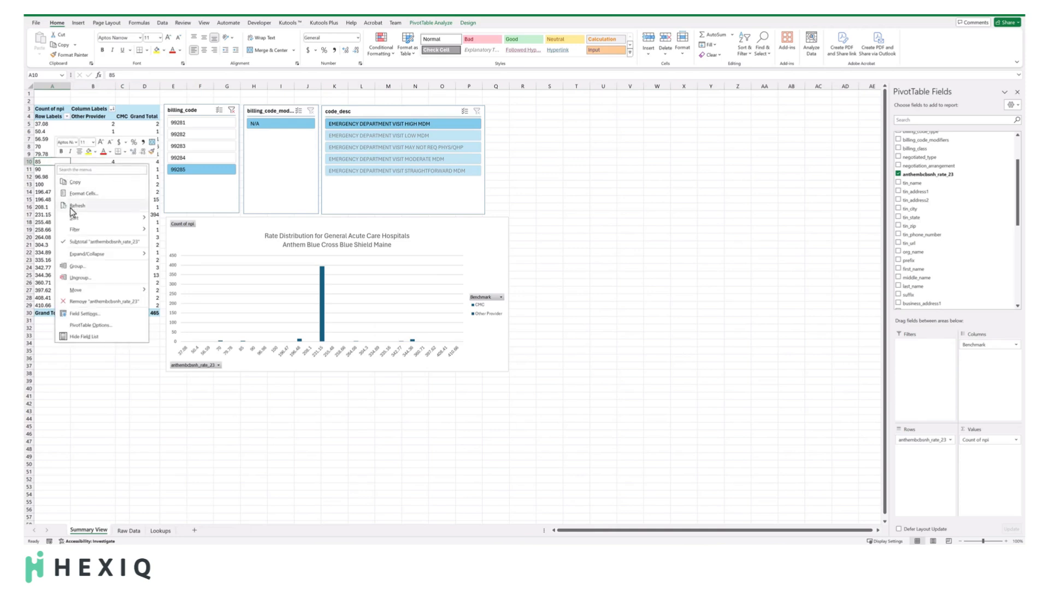
click(71, 272)
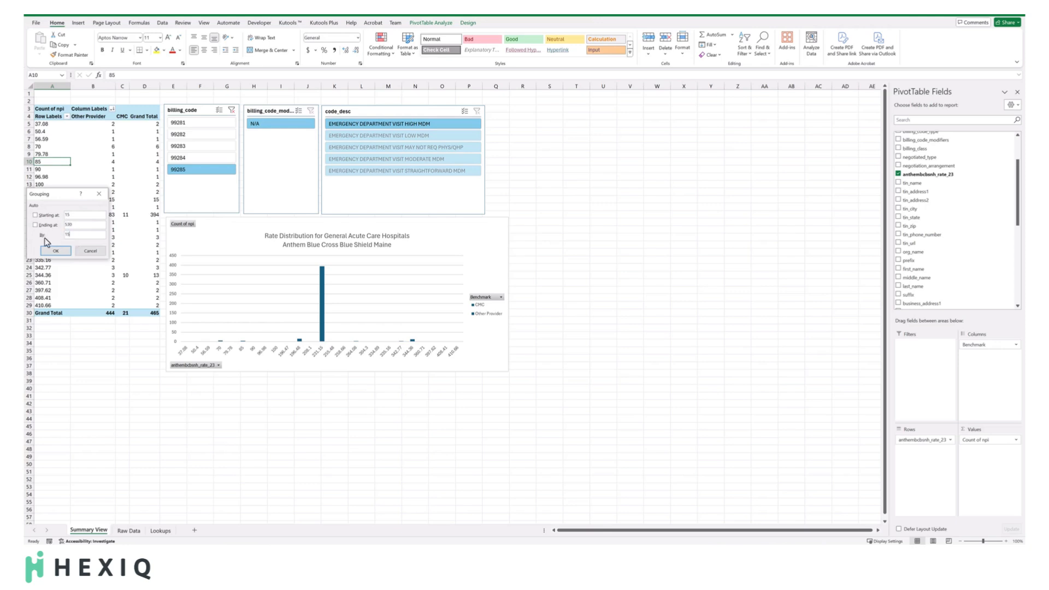
click(56, 250)
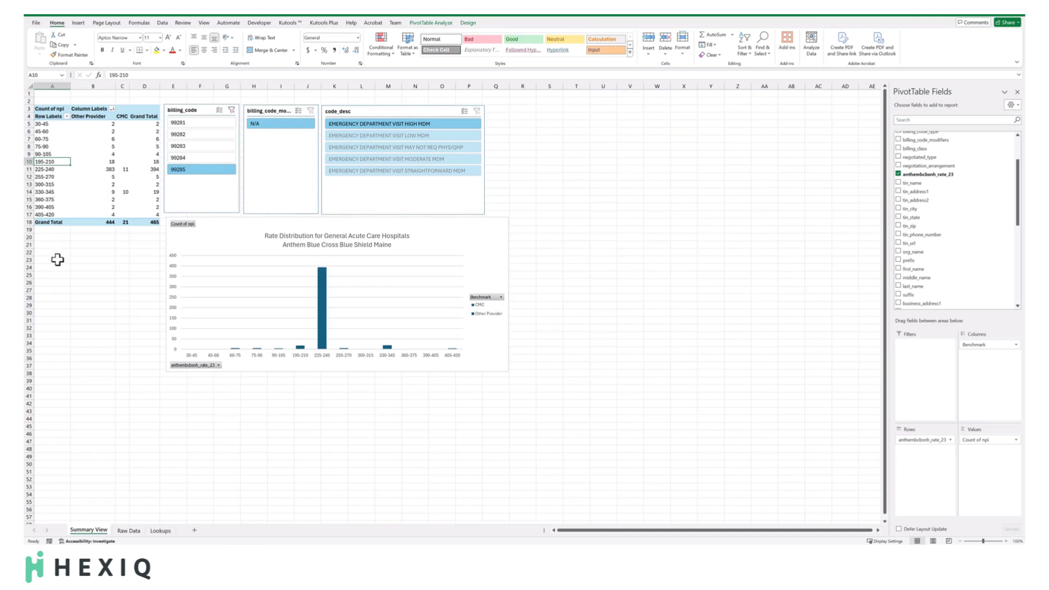
Filter the summary to billing code 99281 and recolor the chart's CMC series with a solid orange fill.
drag(140, 116, 113, 118)
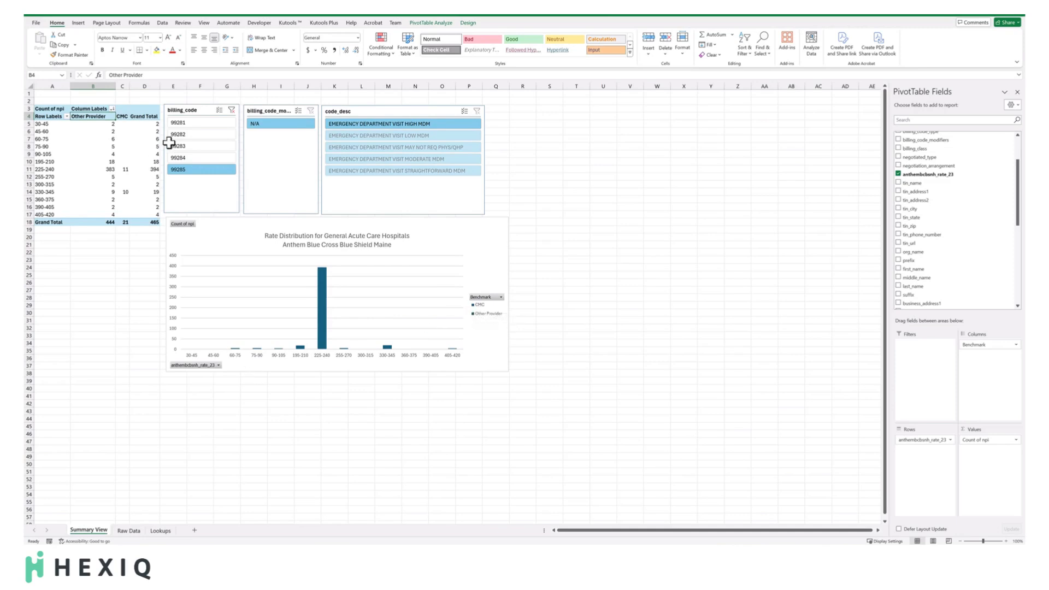
click(180, 127)
click(475, 309)
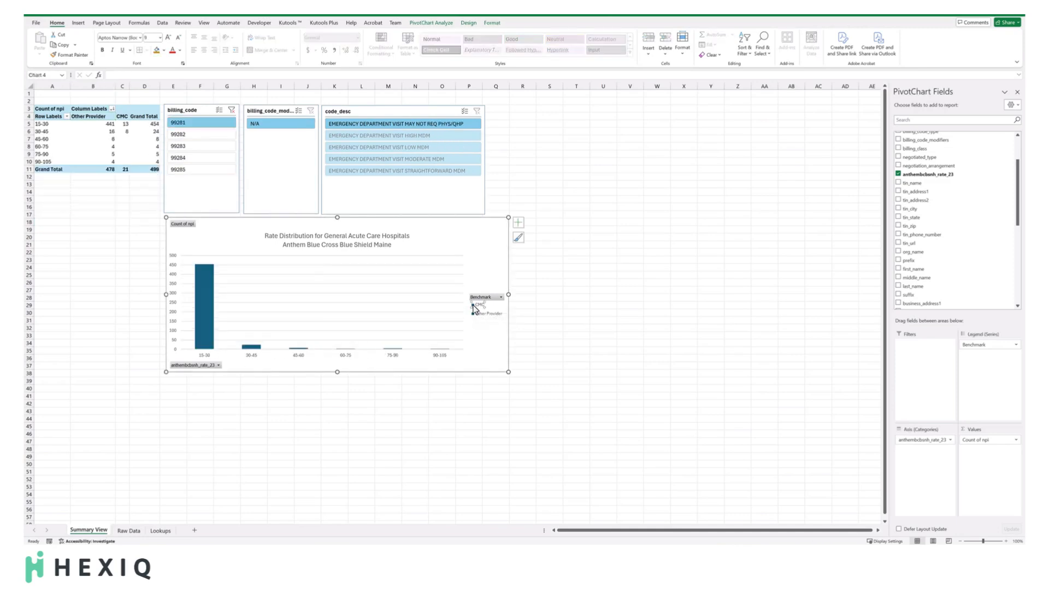
double_click(474, 309)
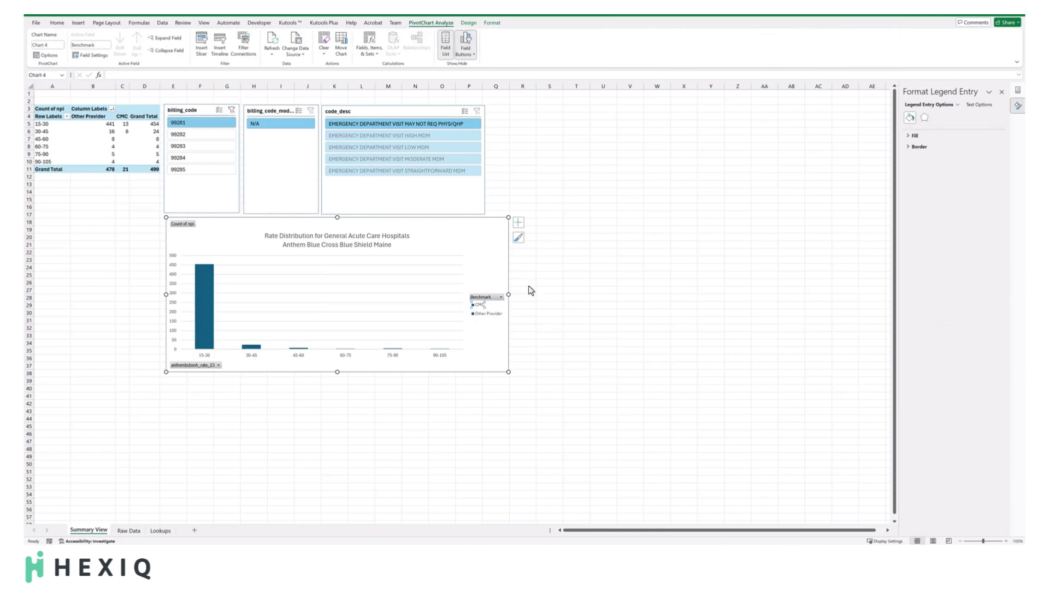
click(911, 136)
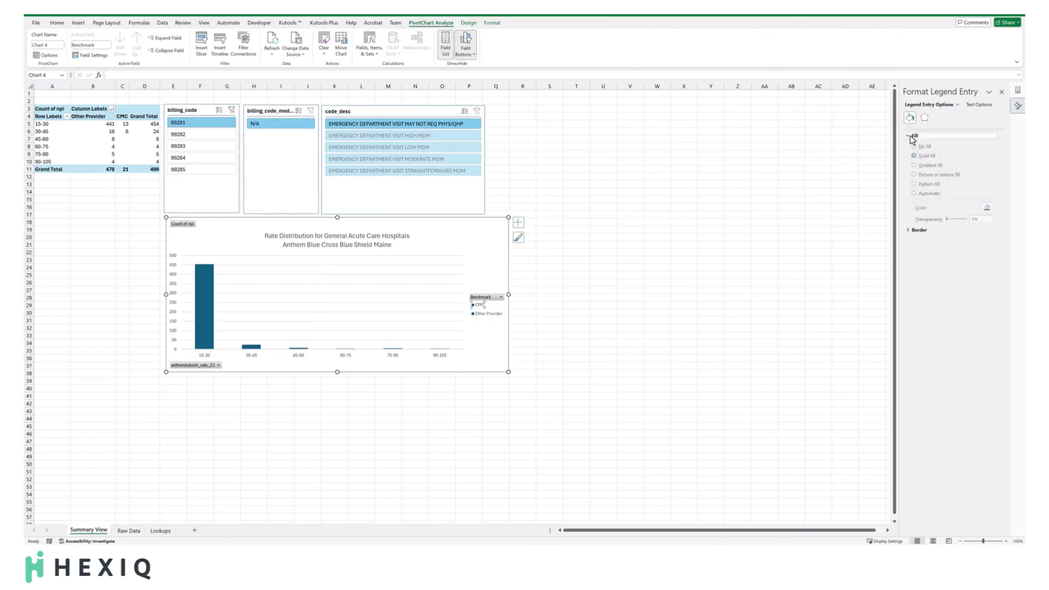
click(993, 209)
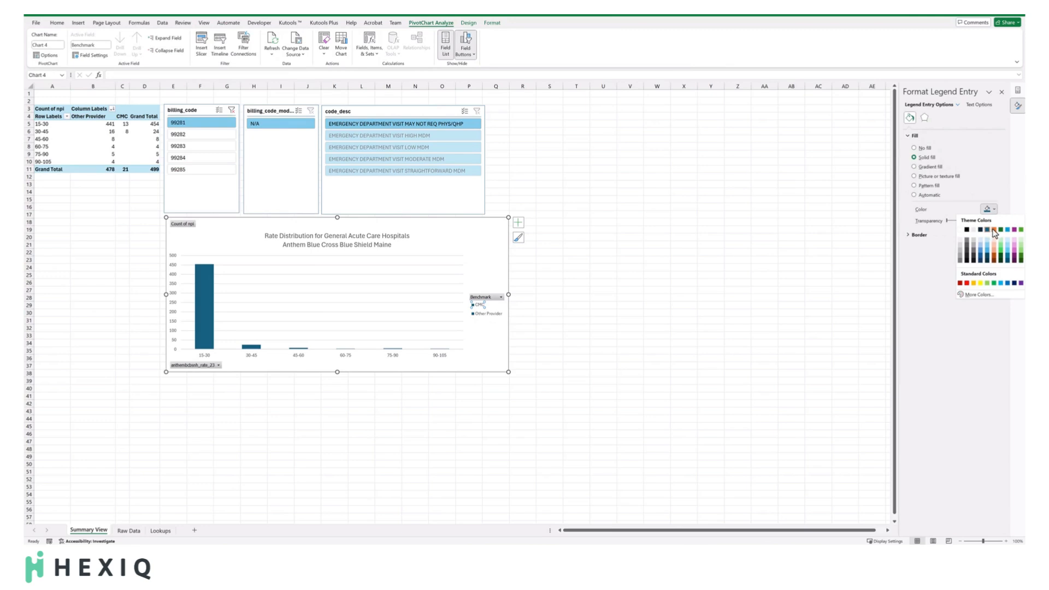
click(993, 230)
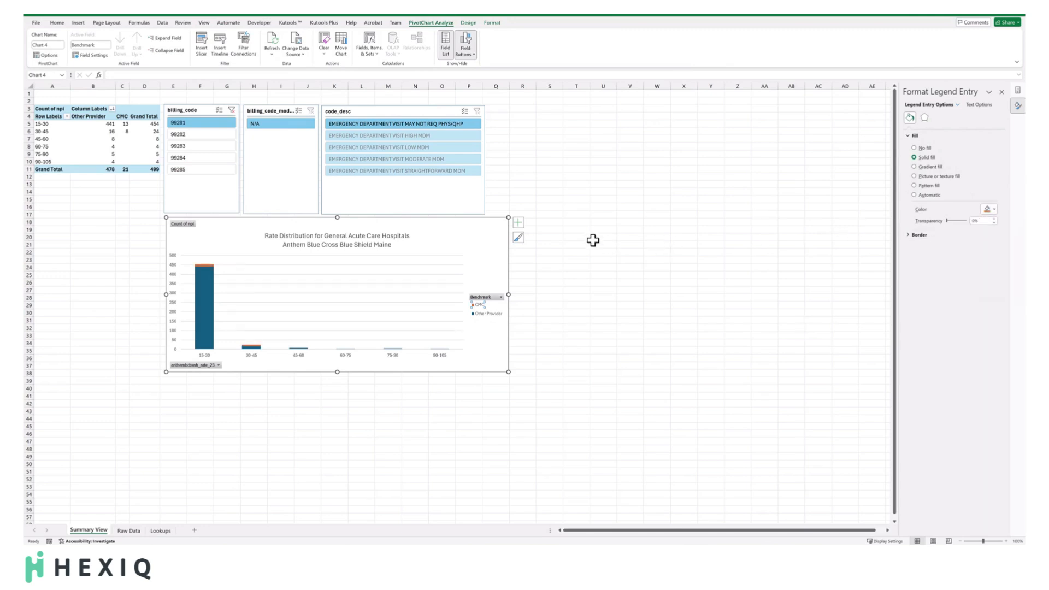
click(577, 229)
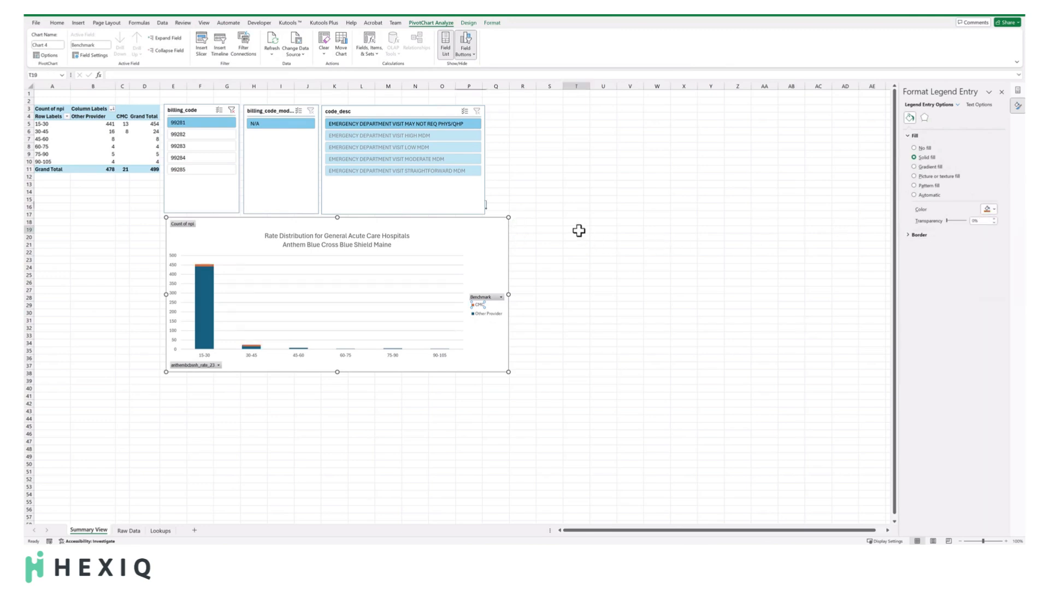
Review the rate distribution for billing codes 99282, 99283 and 99284, ending with the summary filtered to 99285.
click(185, 135)
click(187, 149)
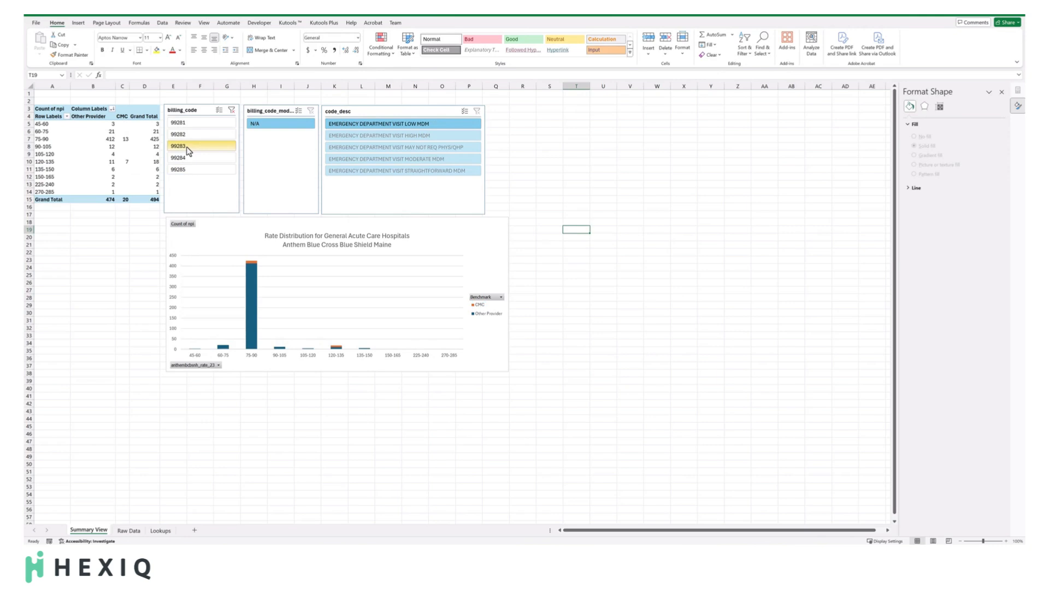
click(184, 158)
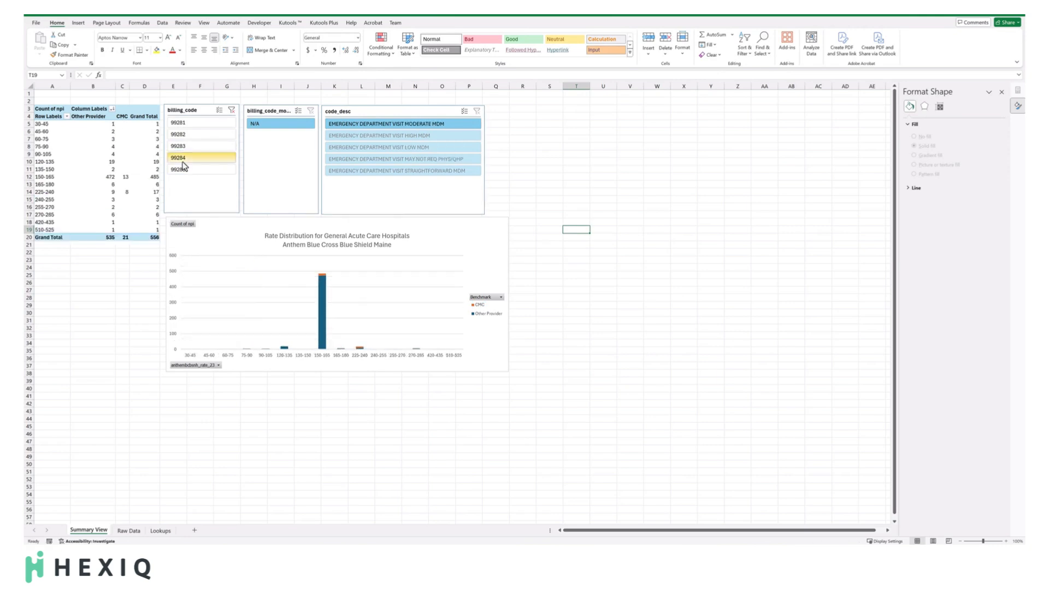
click(184, 170)
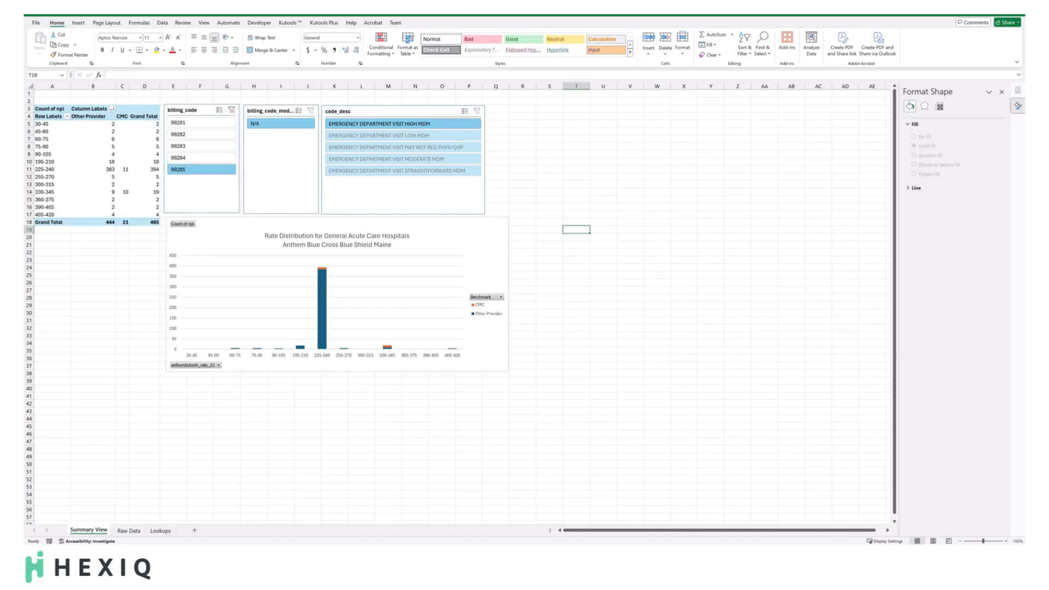
Replace Maine with New Hampshire in the second line of the chart title.
click(381, 254)
key(Escape)
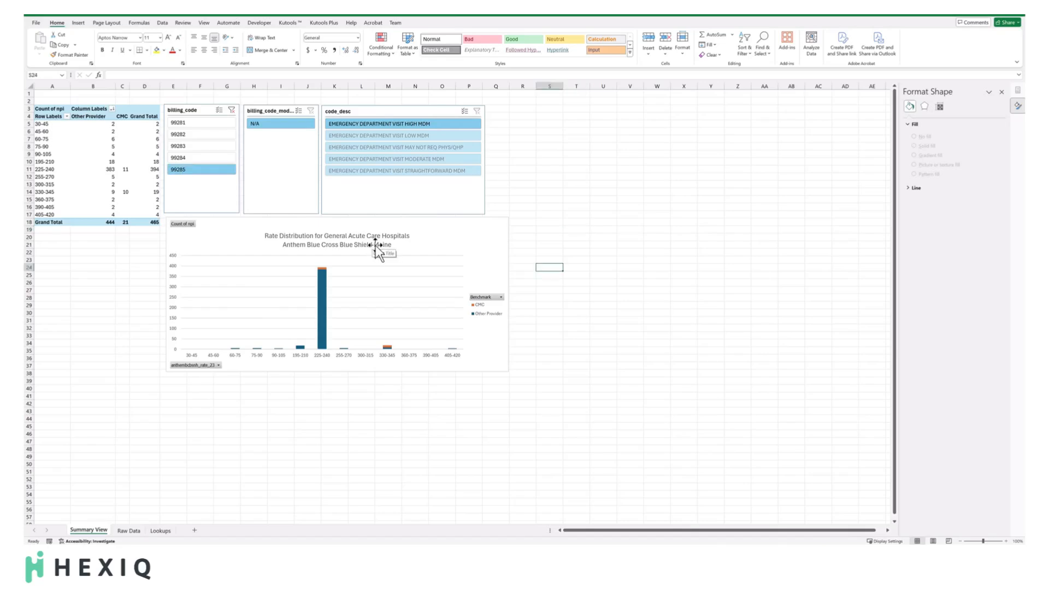
click(375, 244)
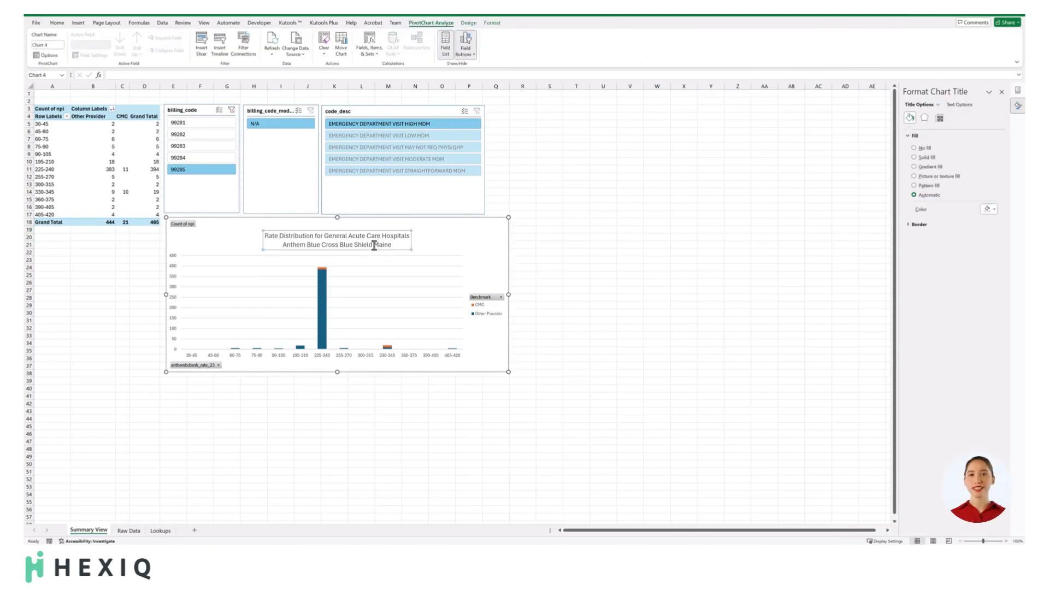
text(N)
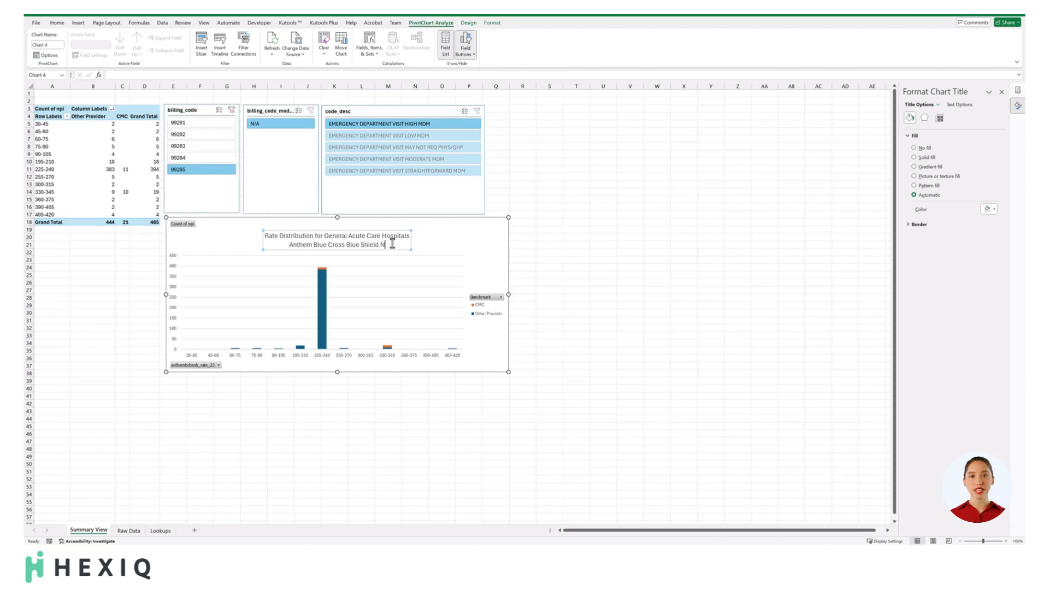
text(ew Hampshire)
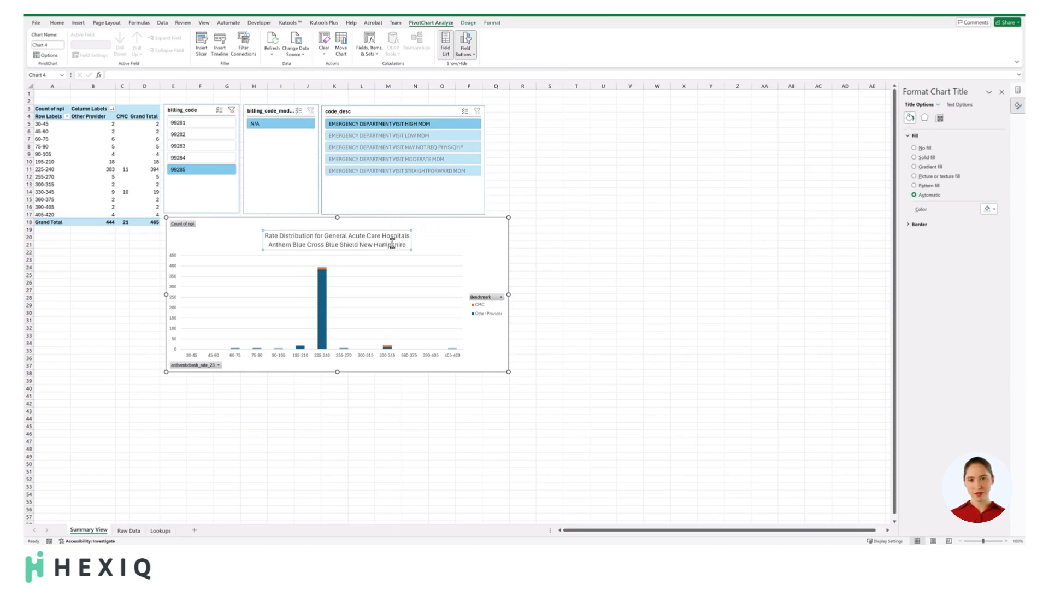
click(559, 238)
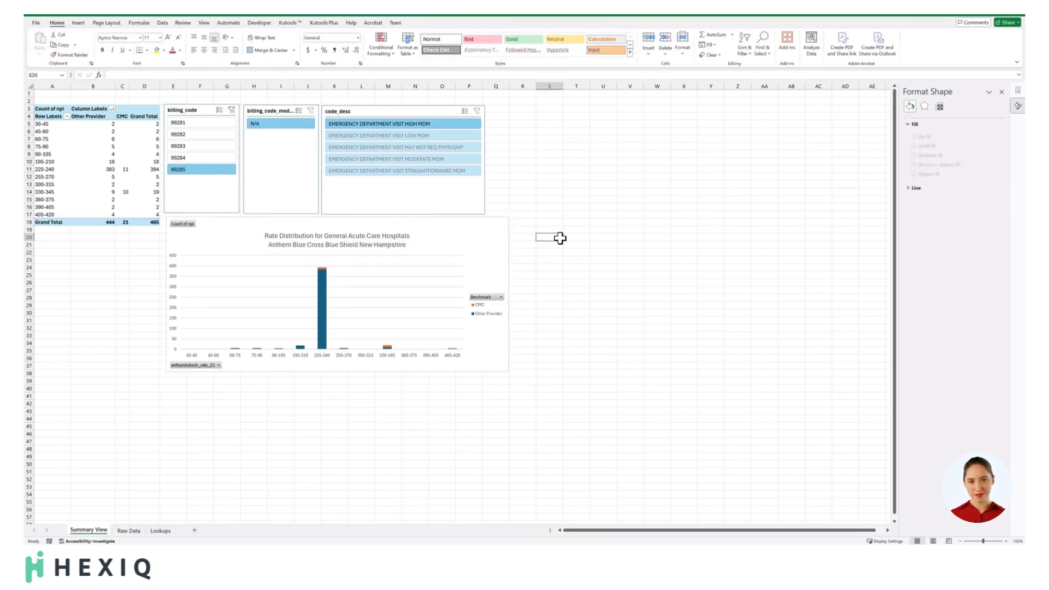